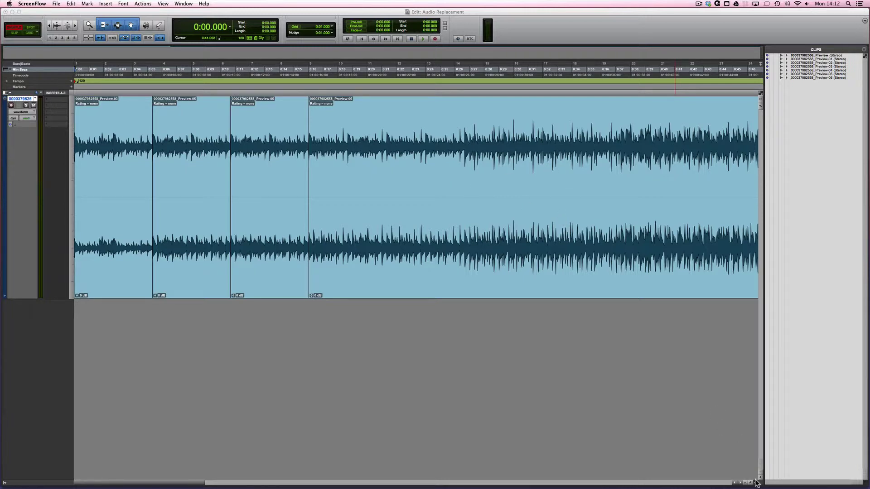
- Step through the first clips on the stereo track, up to Preview-05, then return to start
left_click(388, 138)
key("Return")
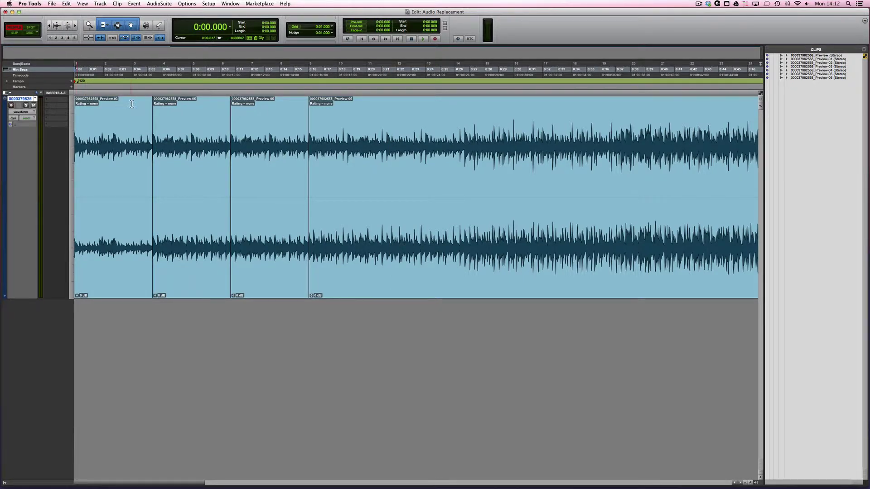
left_click(132, 196)
left_click(210, 274)
left_click(261, 275)
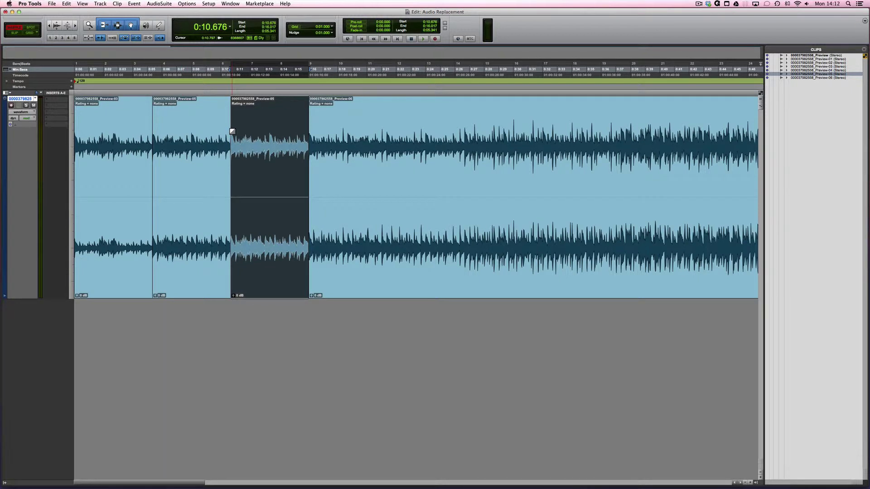
key("Return")
- Play the edited temp music from the session start, adjusting volume, then stop
key("space")
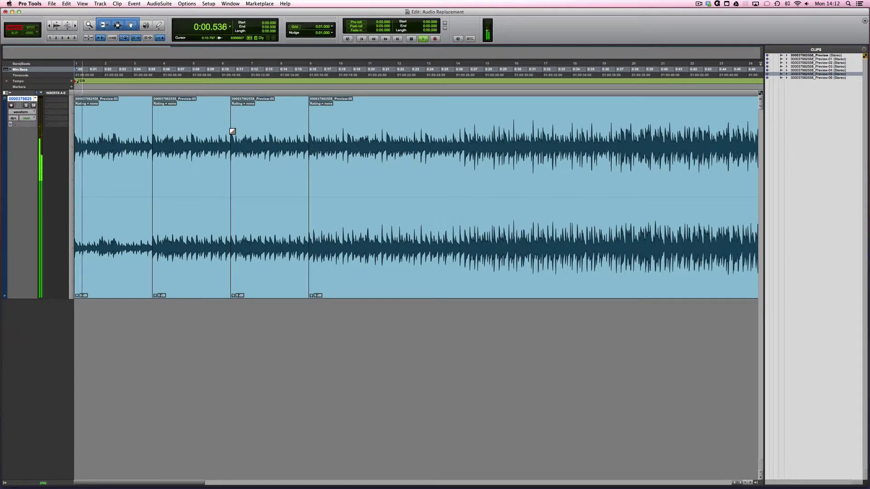
key("F12")
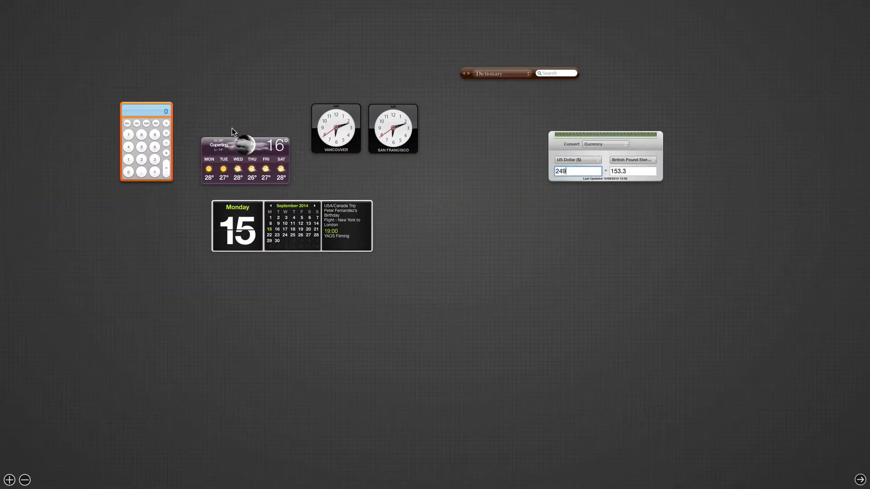
key("F12")
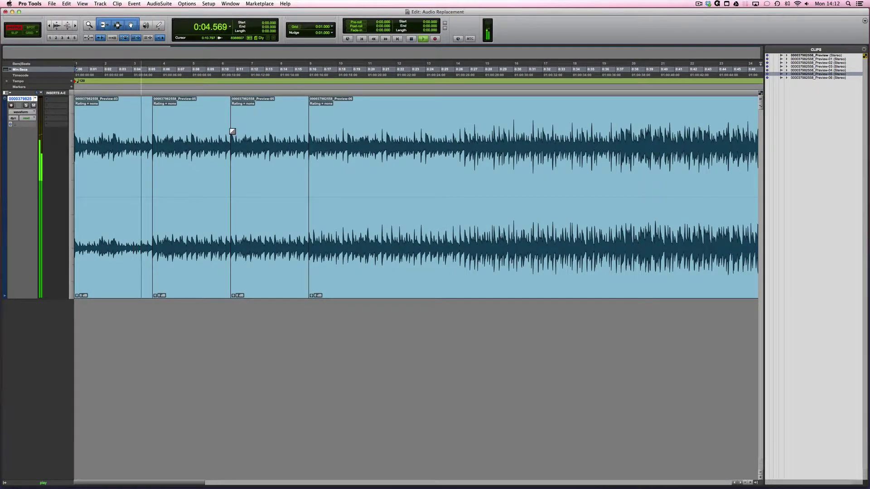
key("XF86AudioRaiseVolume")
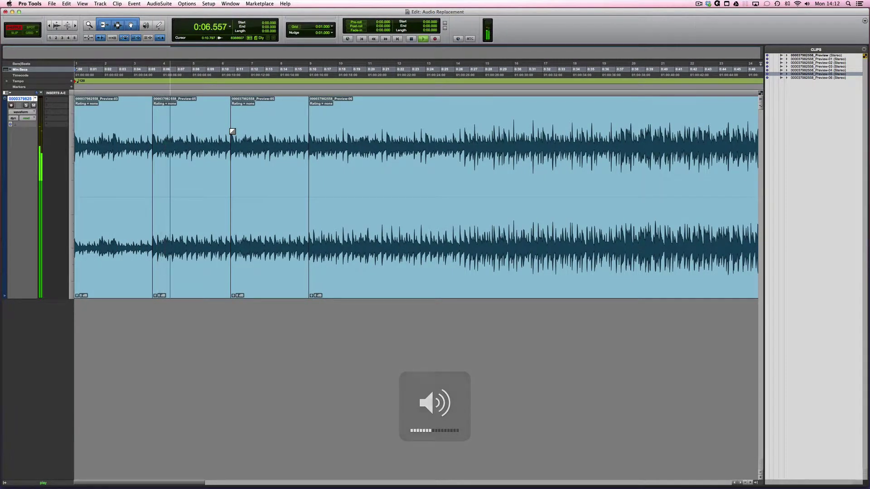
key("space")
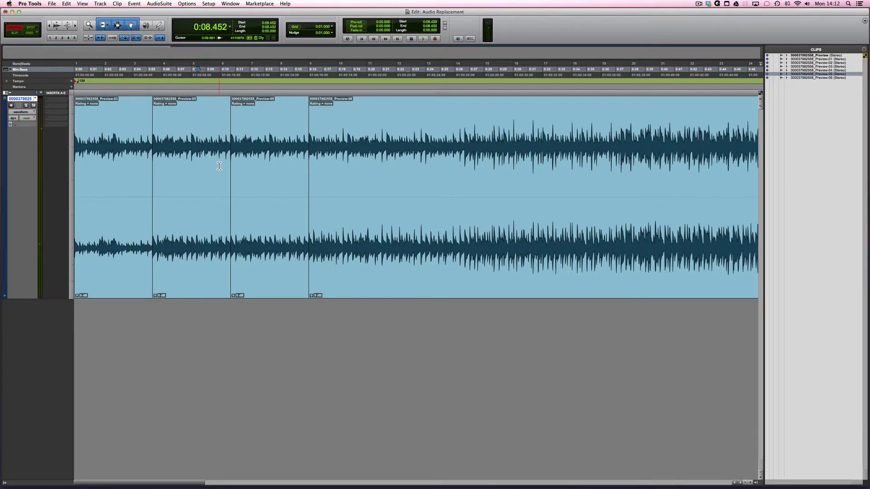
- Select the 0:04.249–0:07.314 range and check edit points near 0:10.077 and 0:15.092
left_click(222, 127)
left_click_drag(137, 132, 257, 133)
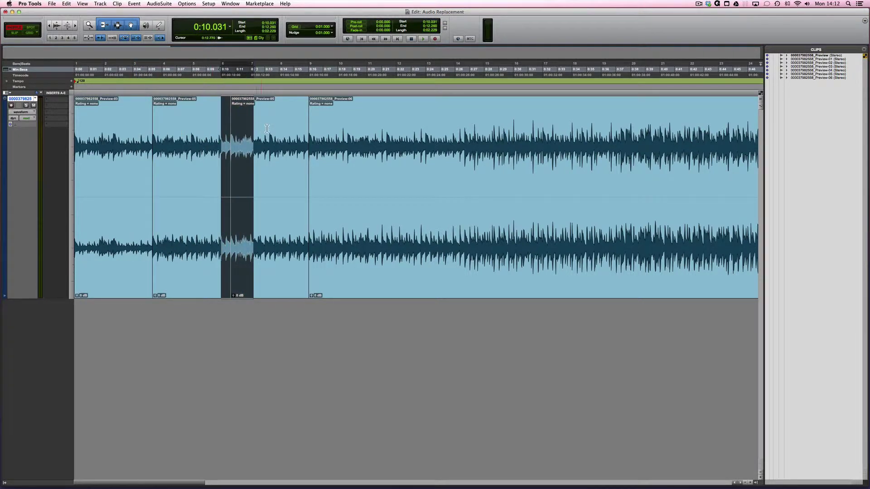
left_click(273, 131)
left_click(296, 131)
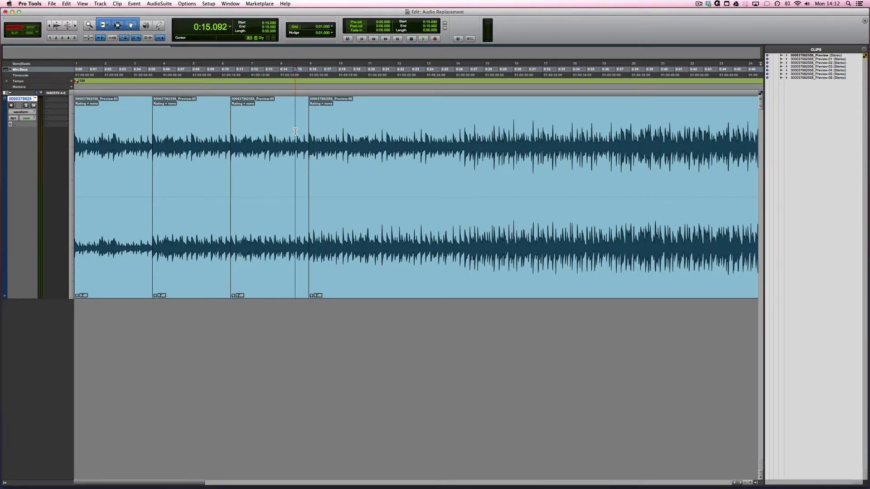
scroll(272, 132, "right", 5)
scroll(239, 134, "left", 5)
key("super+s")
scroll(167, 118, "right", 2)
scroll(233, 147, "left", 2)
left_click(786, 55)
left_click(787, 55)
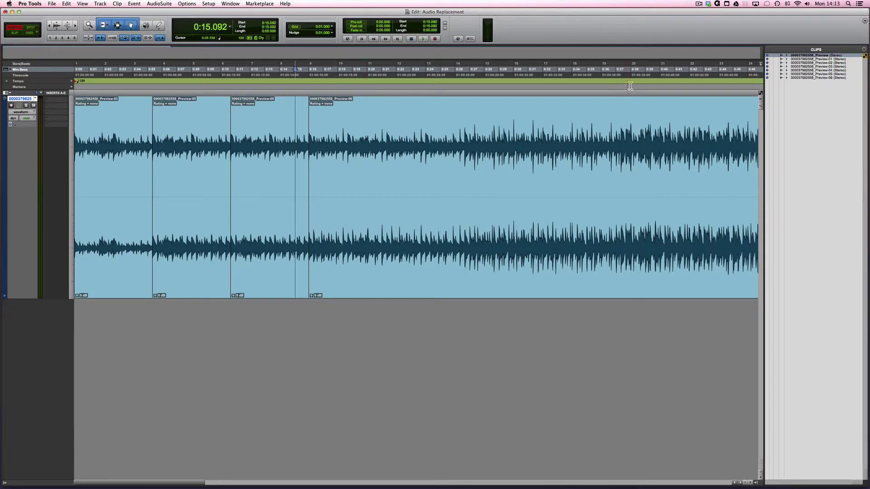
mouse_move(290, 469)
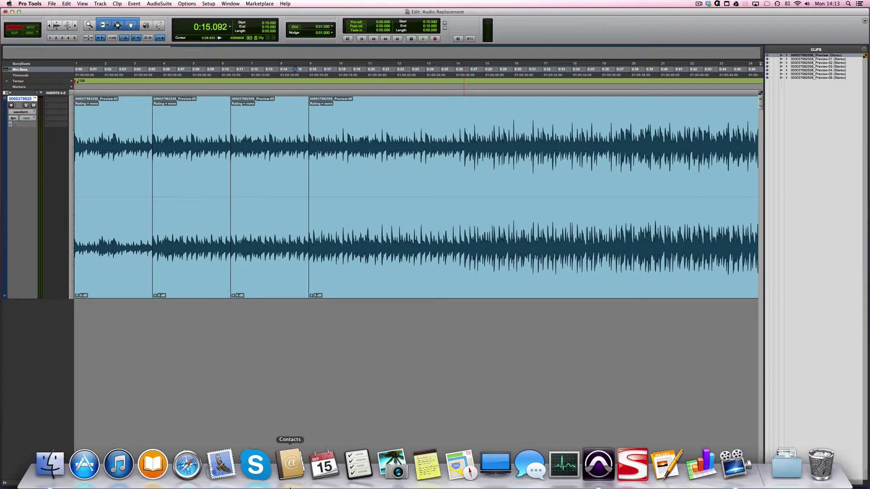
left_click(50, 466)
left_click(241, 334)
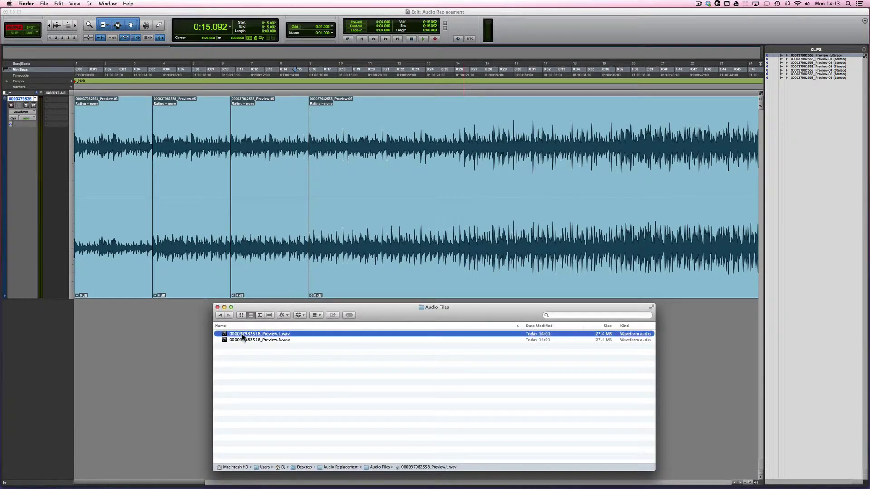
left_click(246, 339)
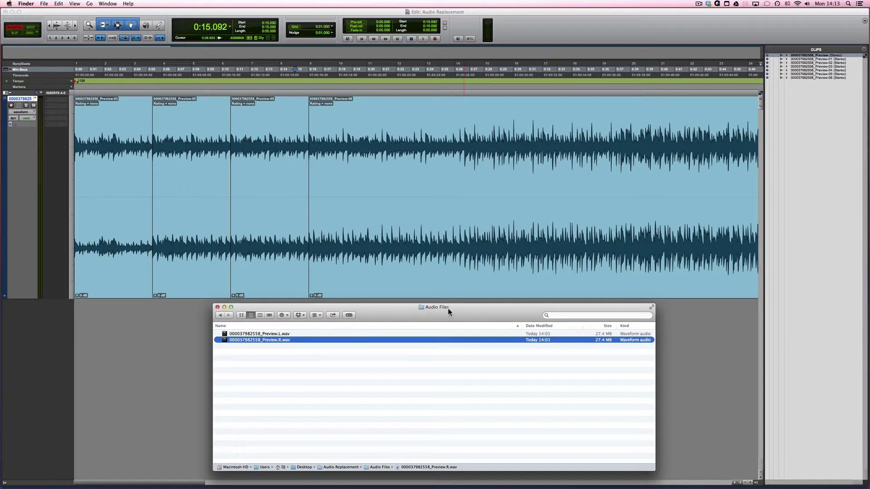
key("Up")
left_click(258, 340)
left_click(256, 333)
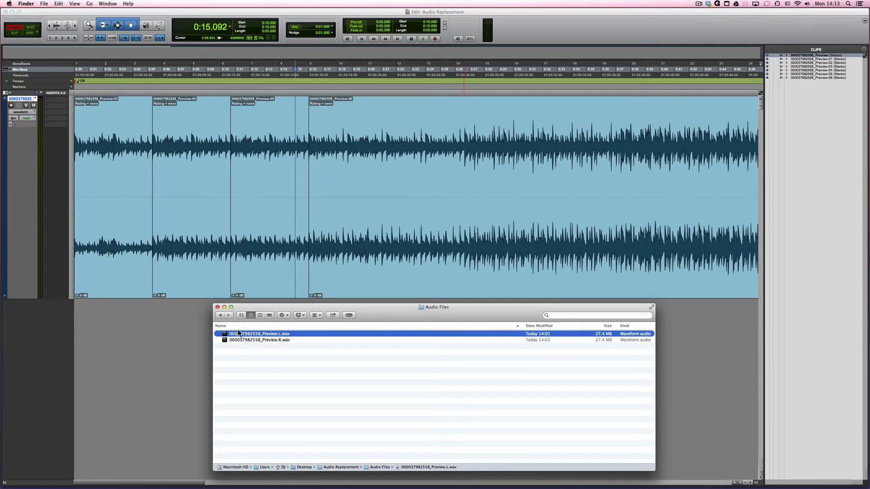
left_click(245, 339)
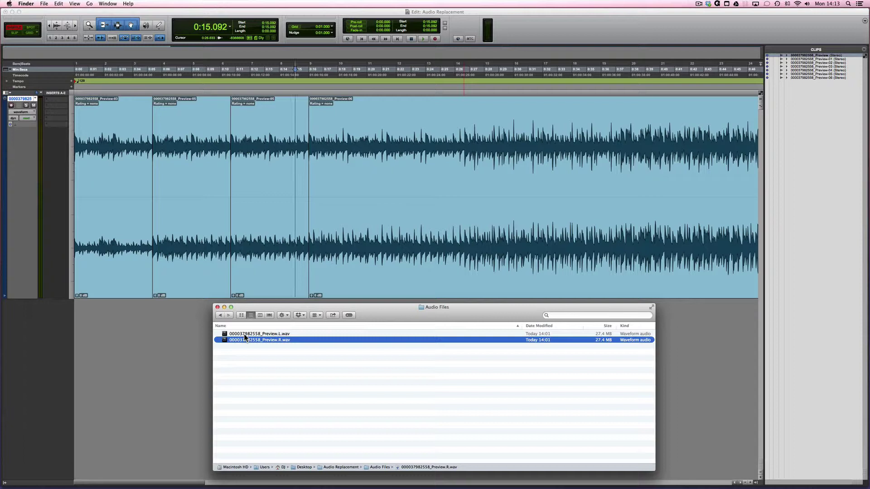
left_click(244, 334)
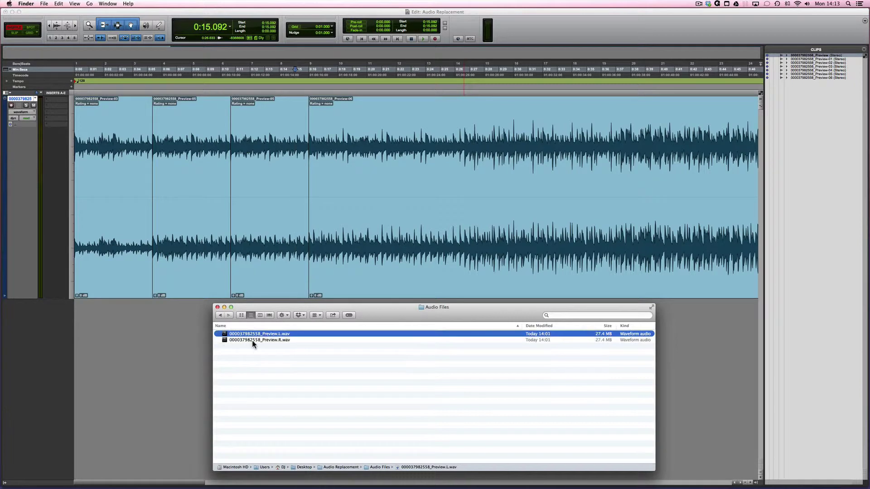
left_click(192, 328)
left_click(54, 3)
mouse_move(90, 95)
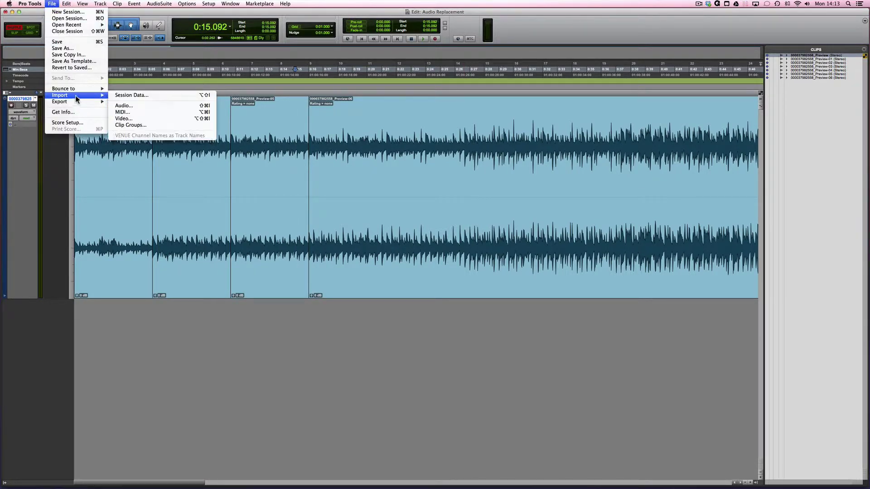
left_click(139, 107)
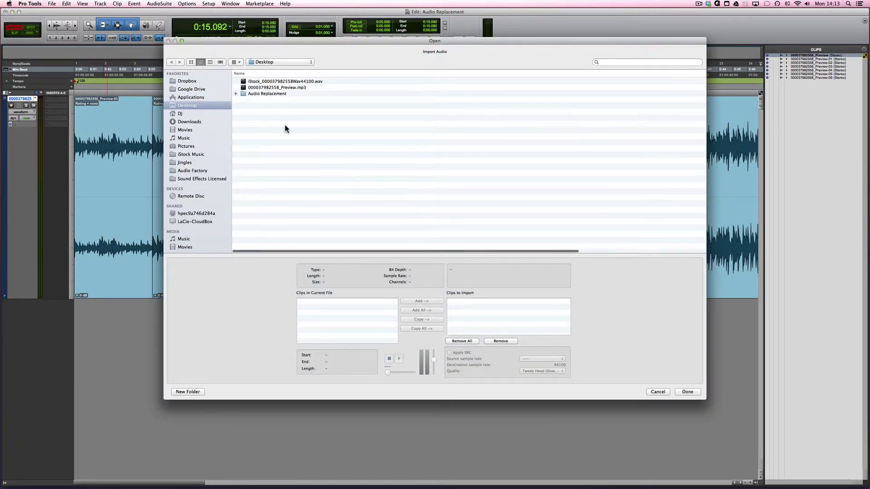
left_click(300, 81)
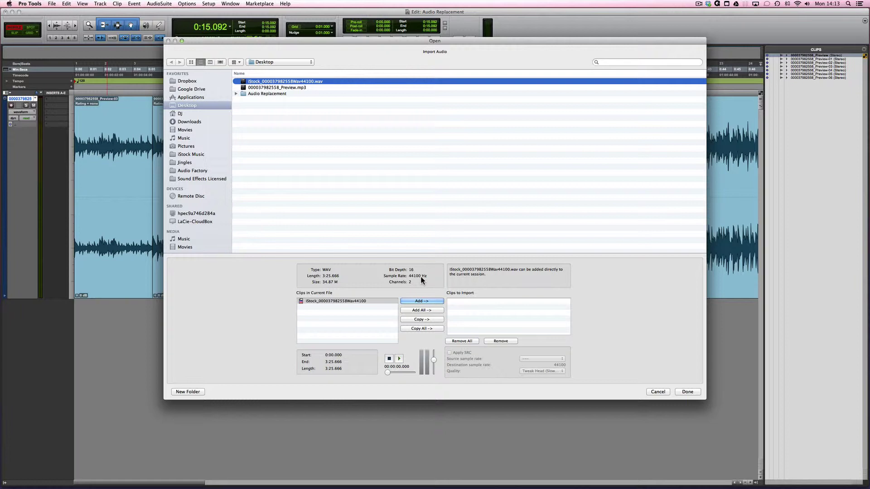
- Audition the purchased file, then add it to the import list as a copy and finish
left_click(399, 359)
left_click(389, 359)
left_click(422, 320)
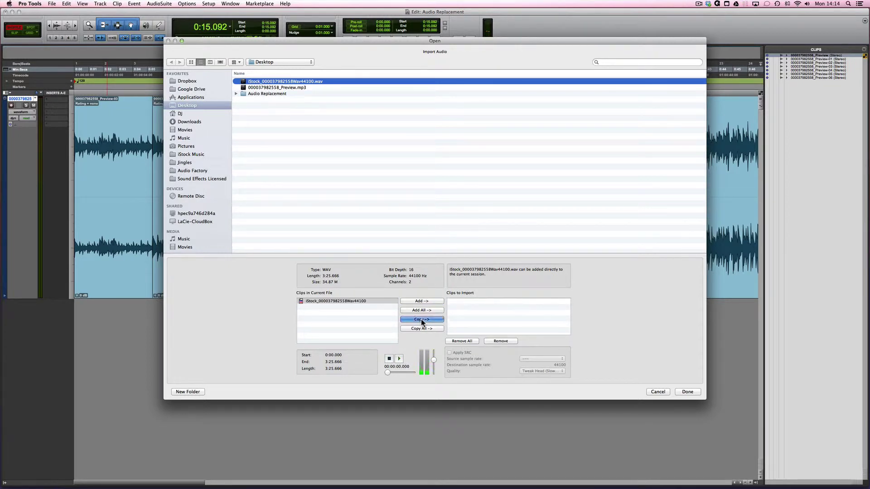
left_click(689, 392)
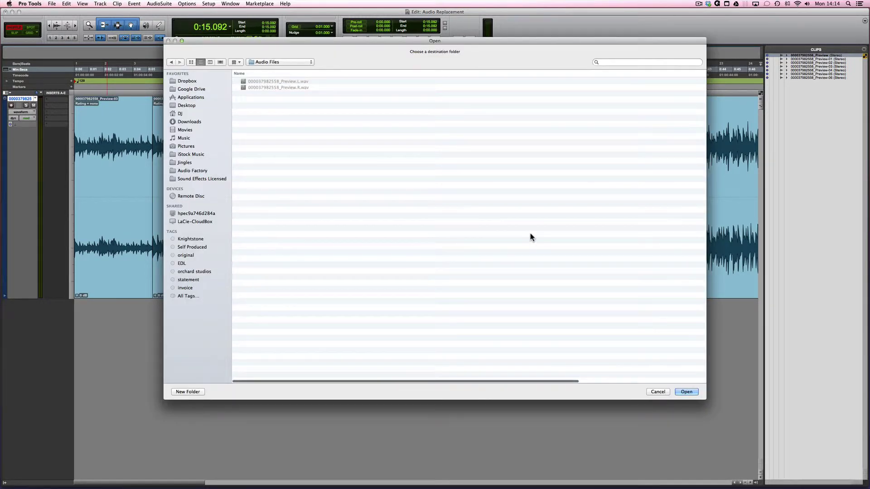
left_click(689, 390)
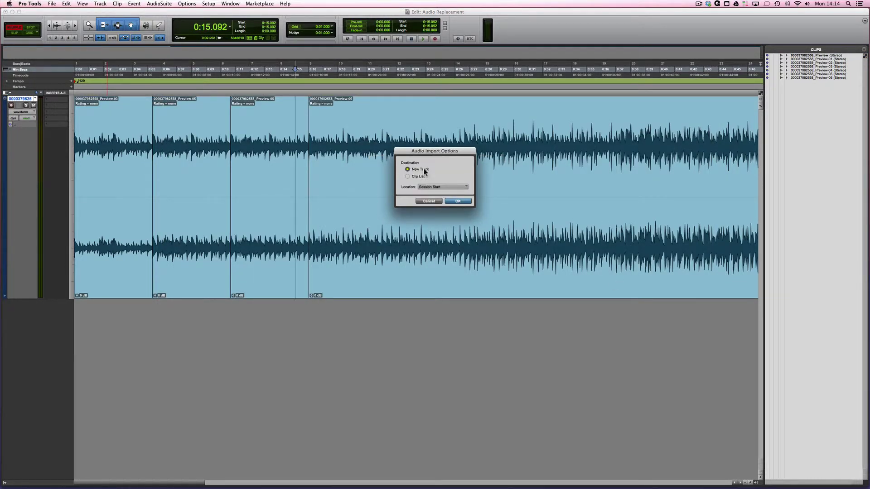
left_click(418, 176)
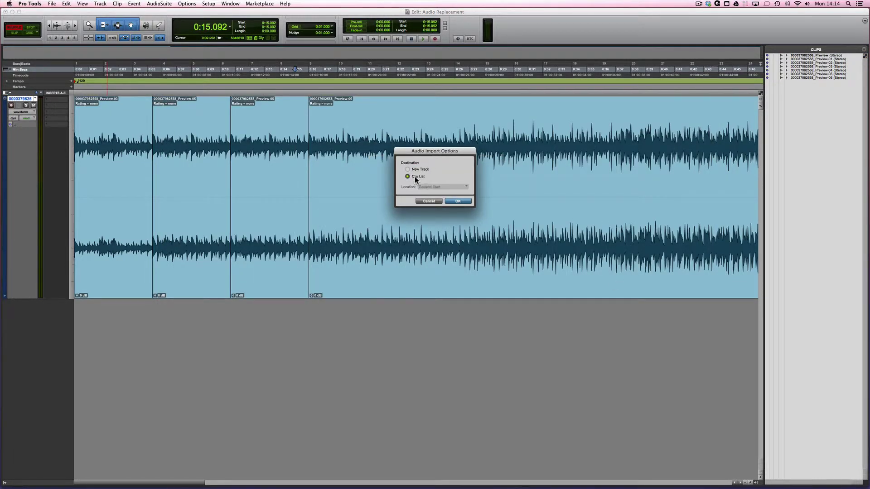
left_click(462, 201)
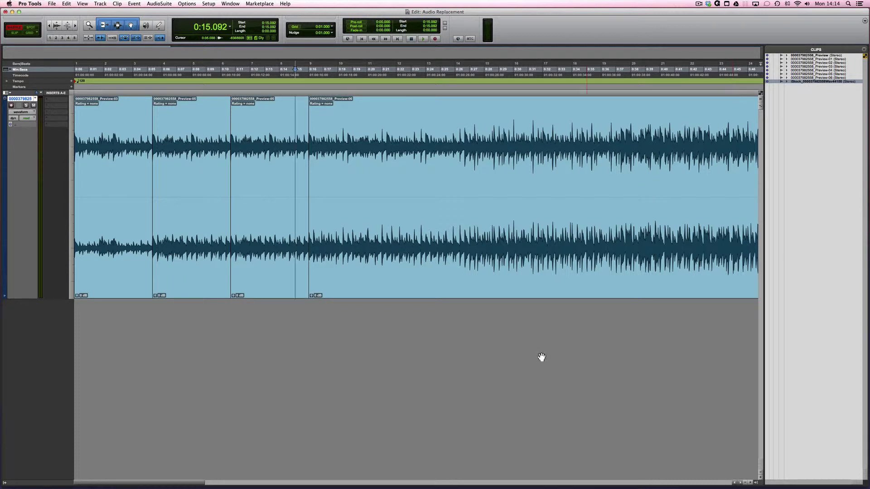
left_click(50, 471)
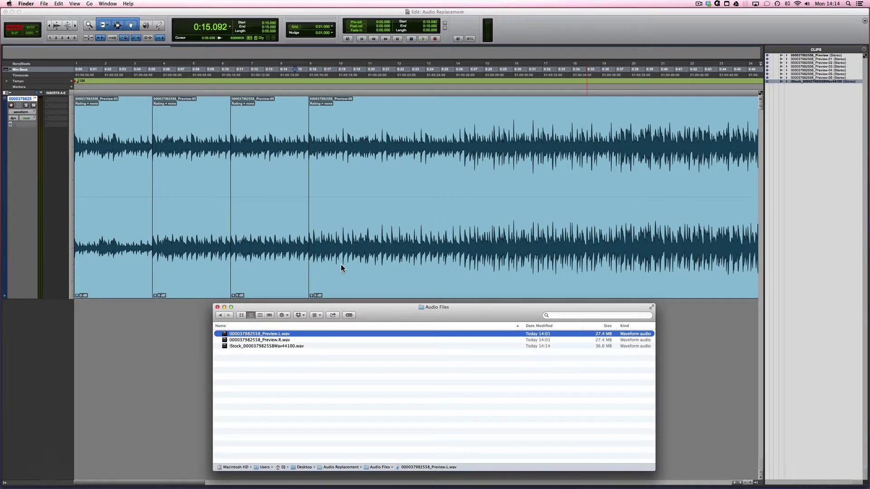
left_click(271, 346)
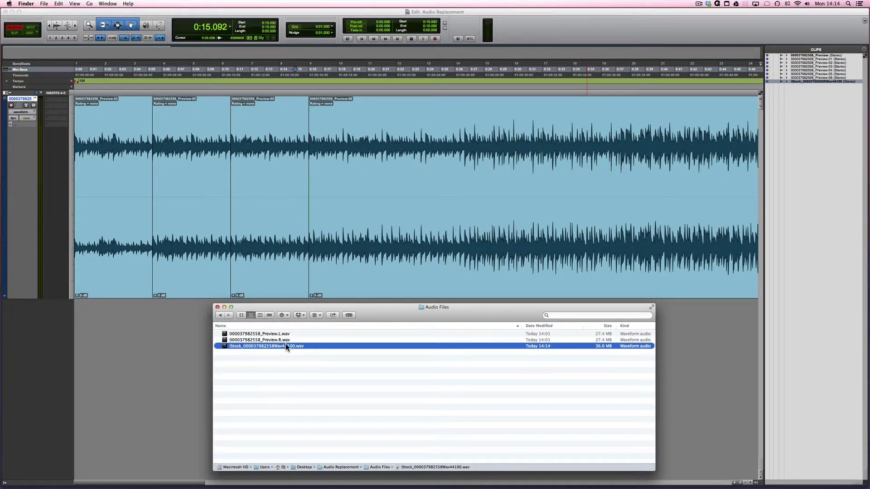
- Export the iStock clip from the Clips list as 24-bit, 44.1 kHz multiple-mono WAV files
left_click(830, 153)
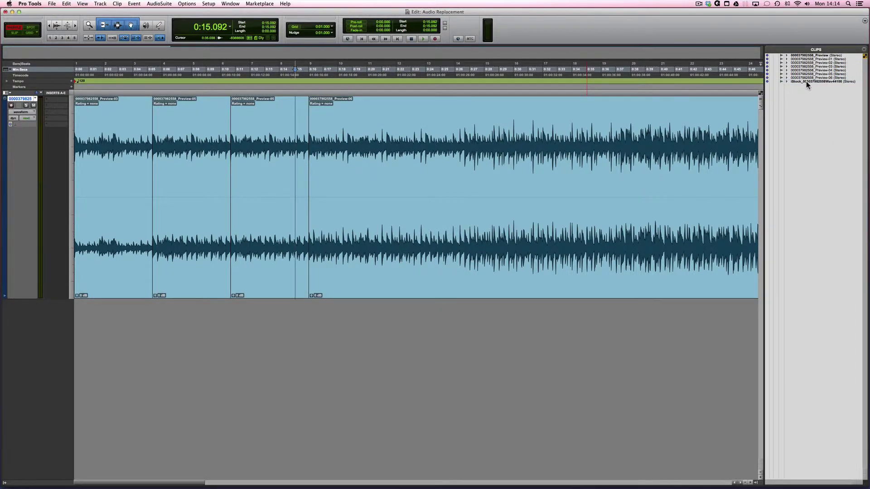
right_click(806, 81)
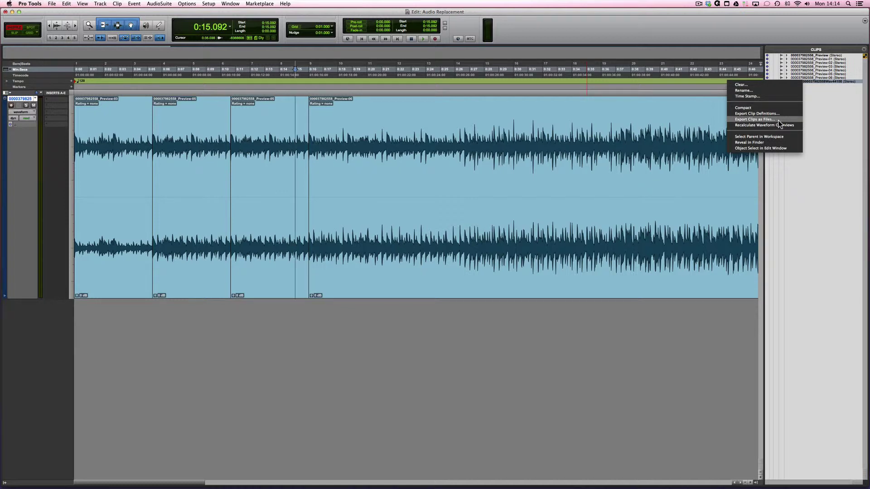
right_click(840, 80)
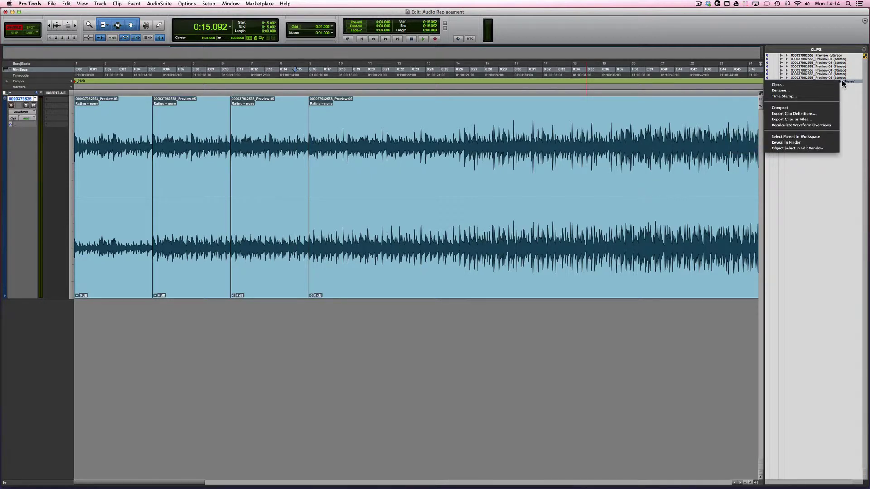
left_click(802, 119)
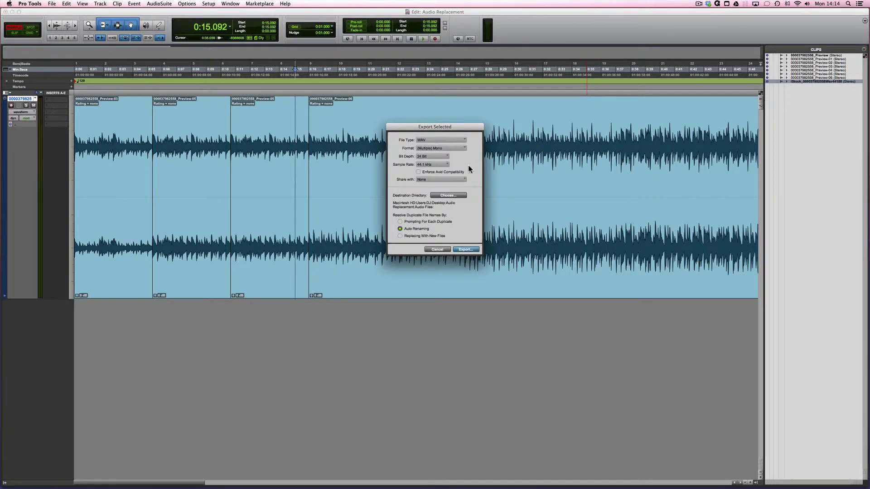
left_click(428, 139)
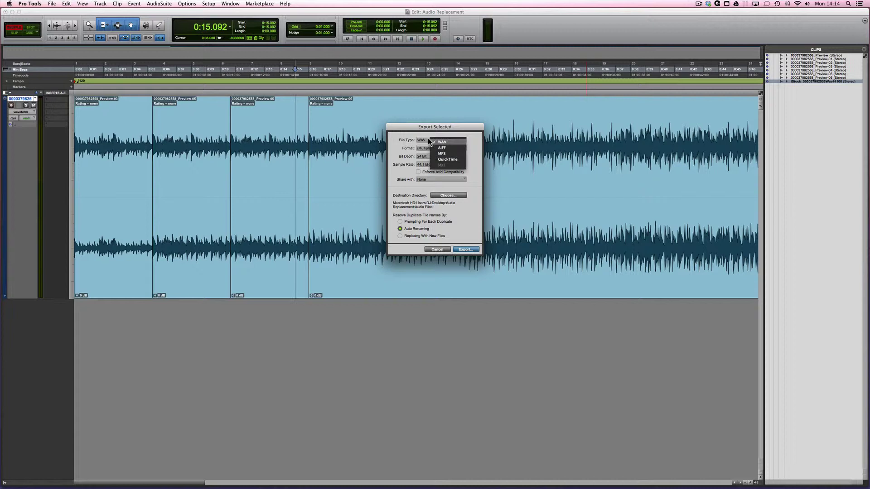
left_click(428, 140)
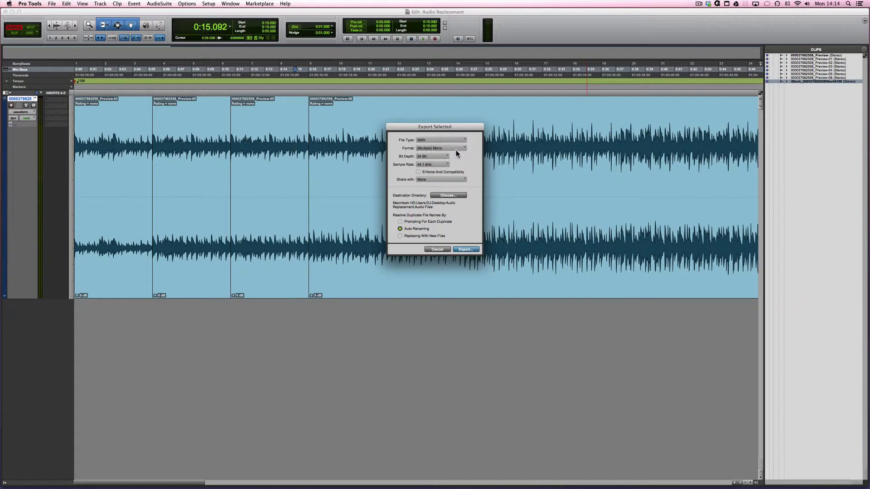
left_click(458, 149)
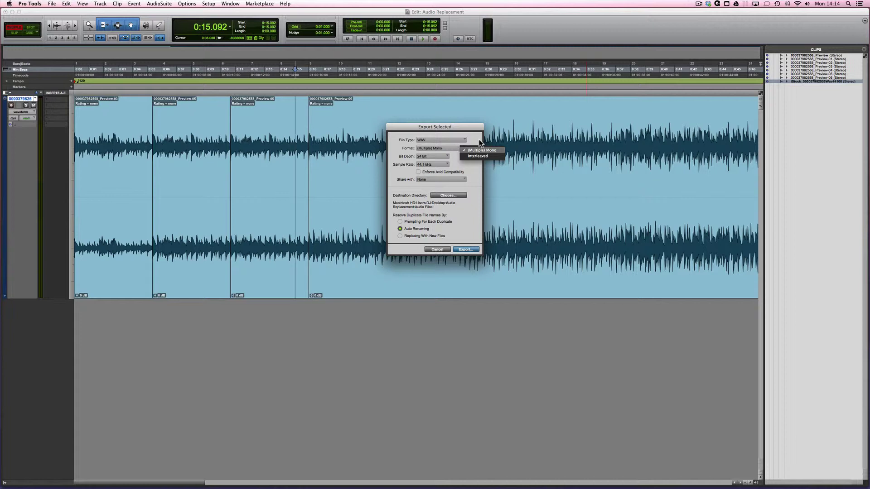
left_click(478, 141)
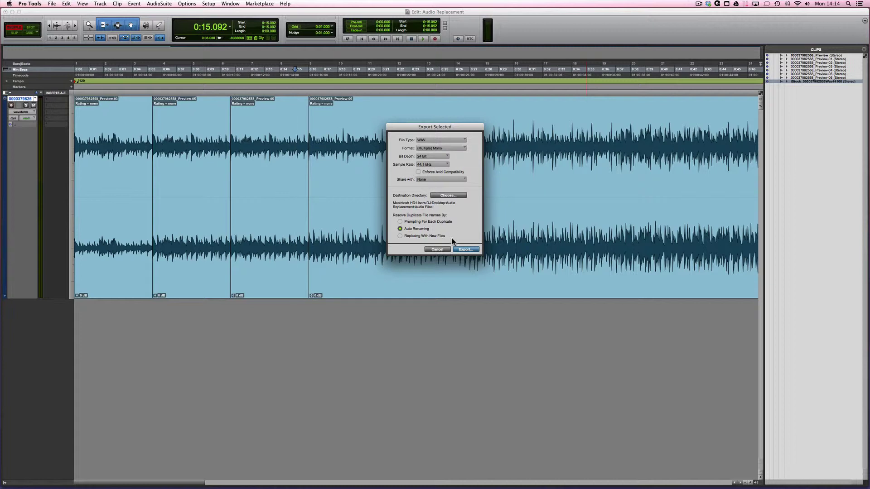
left_click(467, 249)
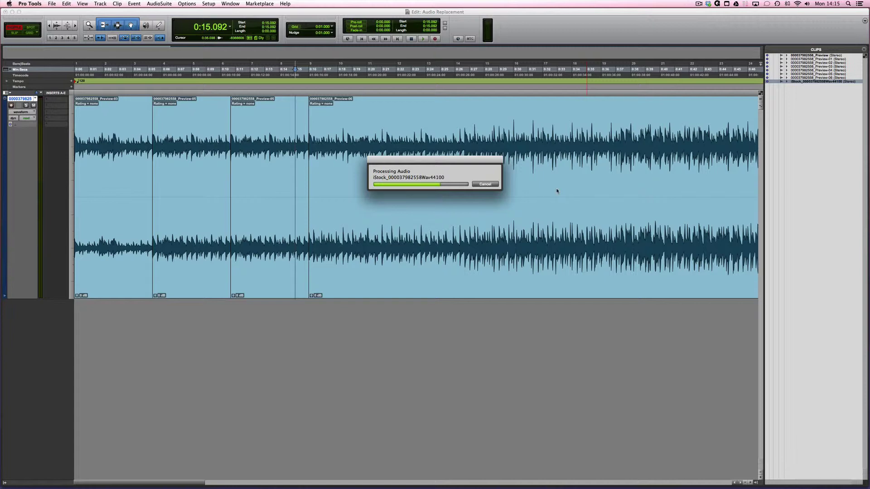
- Trash the stereo iStock WAV from the Audio Files folder in Finder
mouse_move(324, 473)
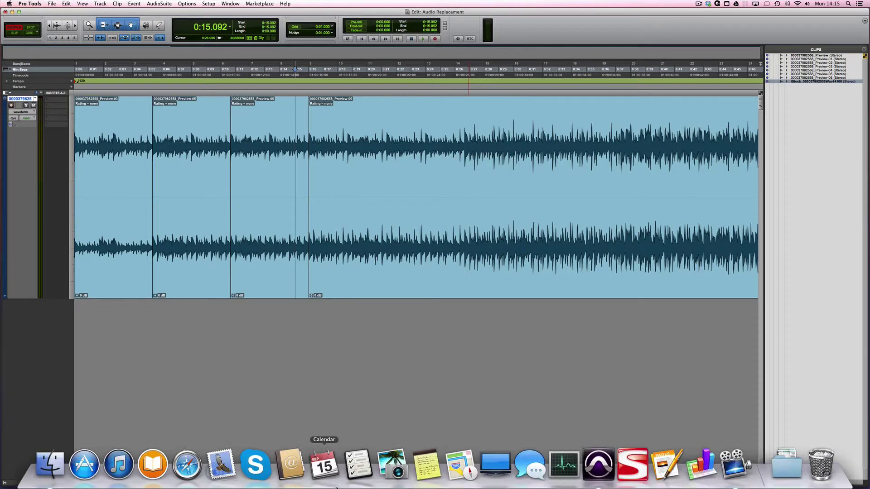
left_click(51, 465)
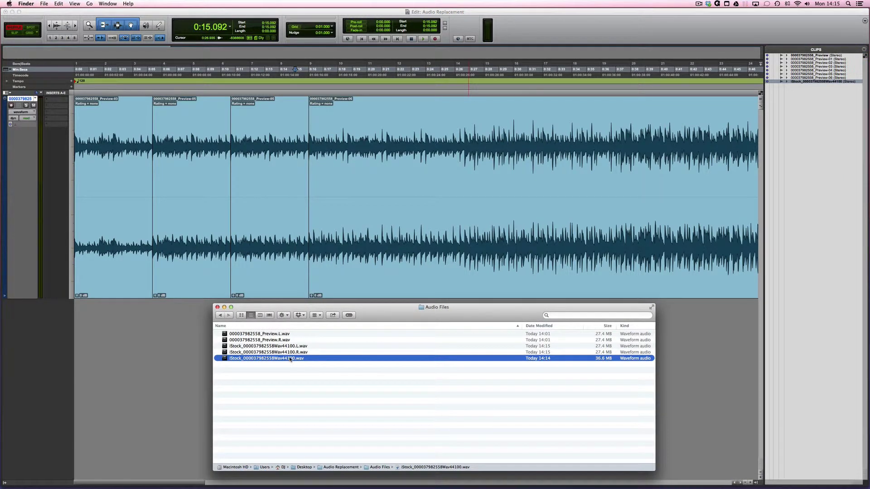
key("Up")
key("Up")
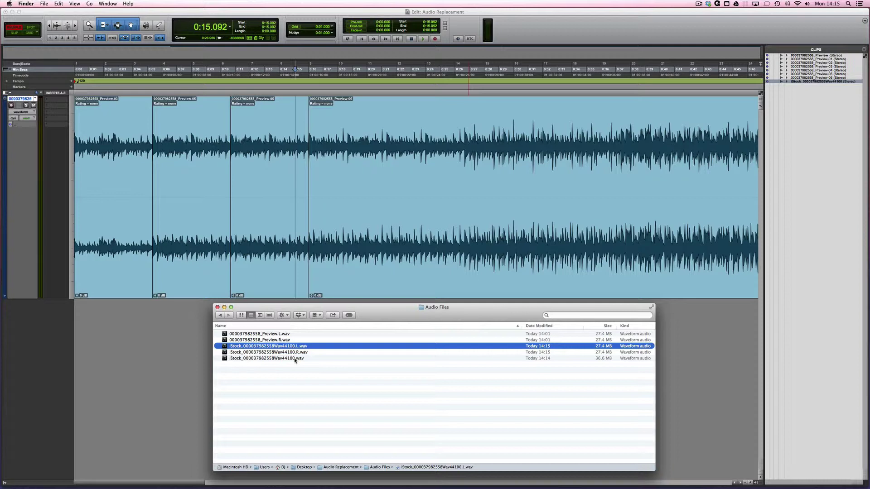
left_click(295, 359, "shift")
left_click(304, 376)
left_click(303, 358)
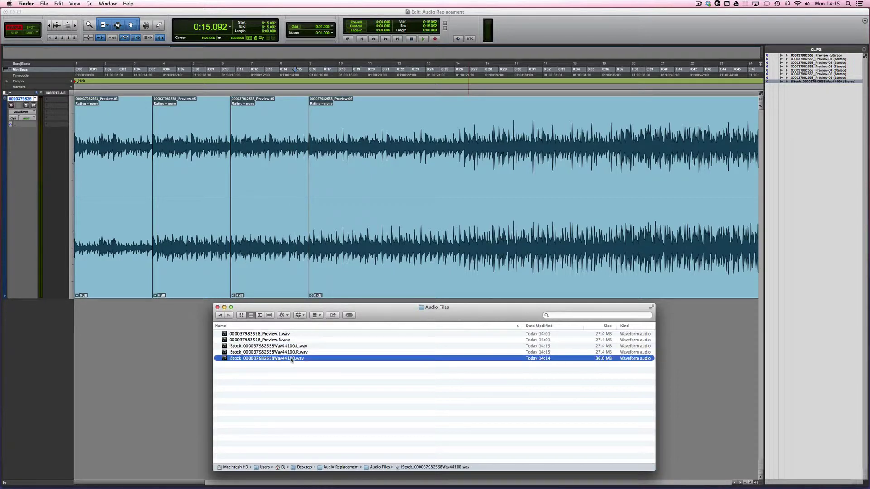
key("super+BackSpace")
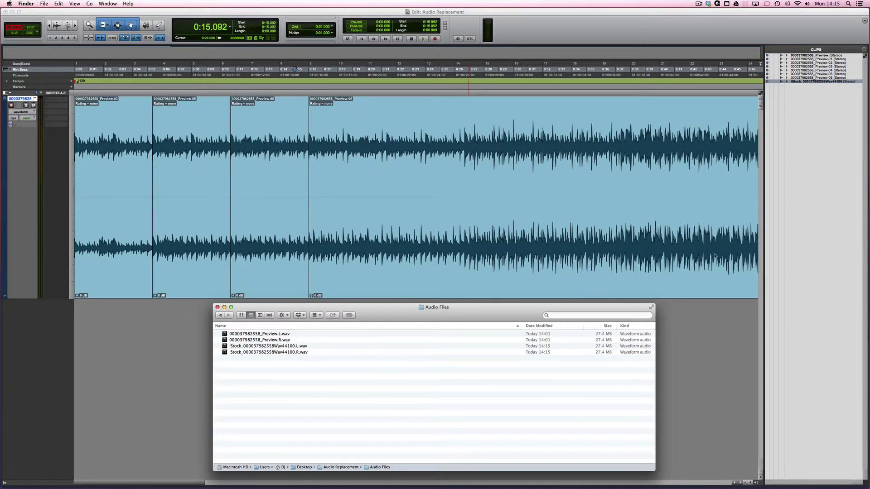
- Clear and remove the iStock clip from the Pro Tools session
left_click(831, 107)
right_click(818, 82)
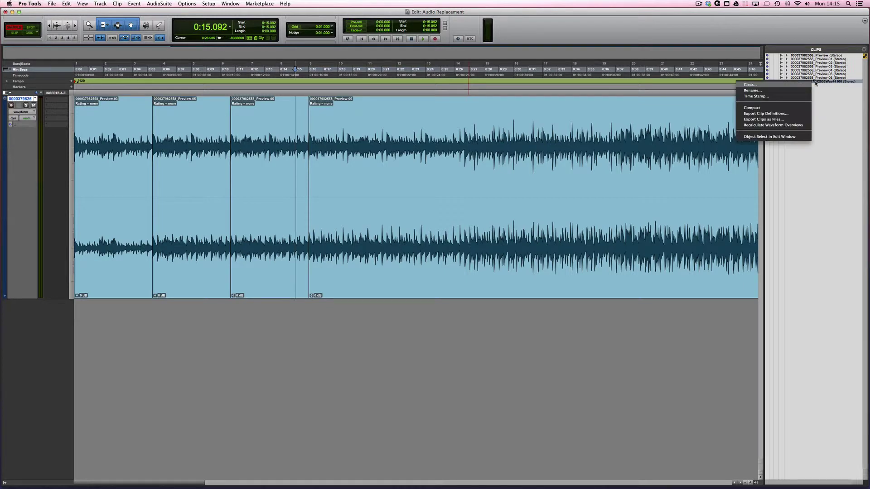
left_click(732, 114)
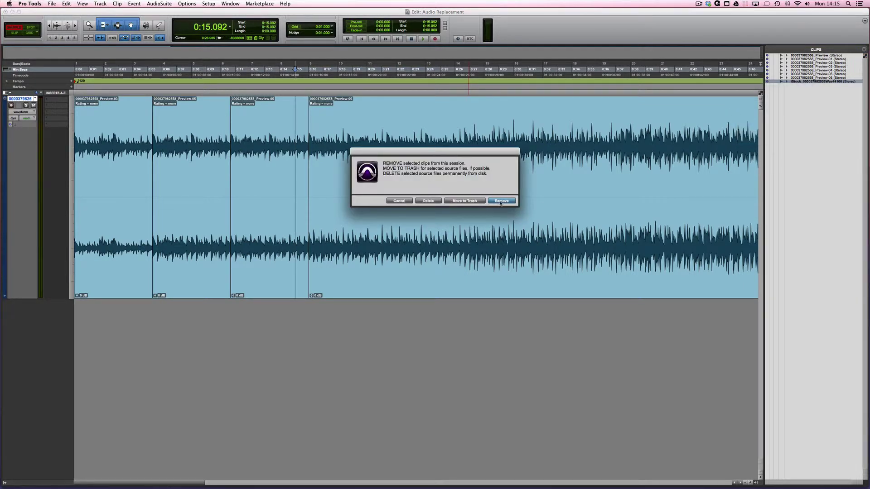
left_click(500, 200)
left_click(372, 150)
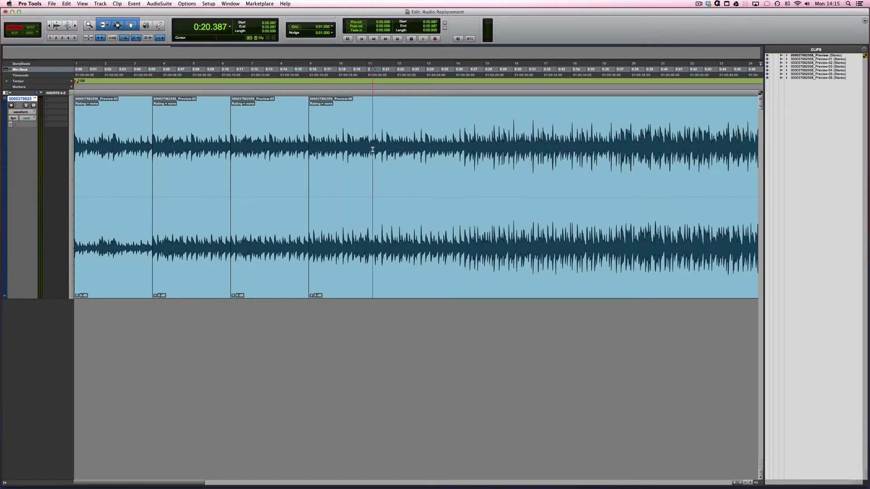
- Select the new iStock L and R mono files in the Audio Files folder
left_click(48, 474)
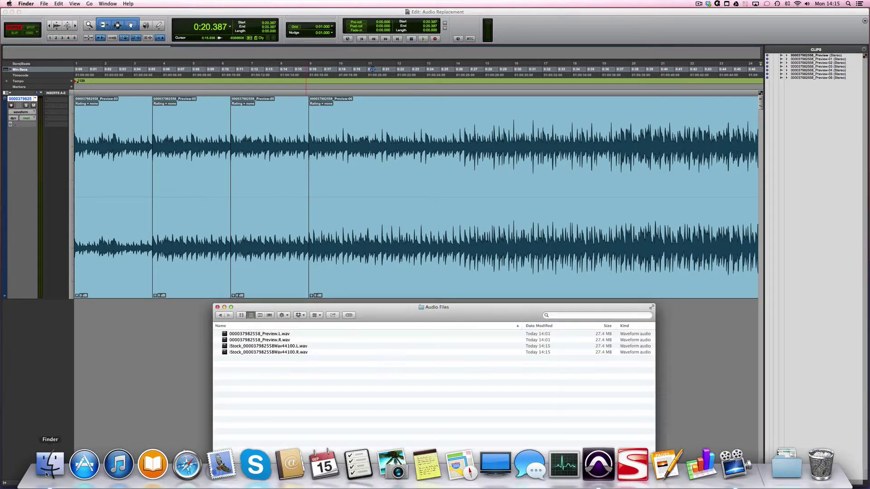
left_click(267, 340)
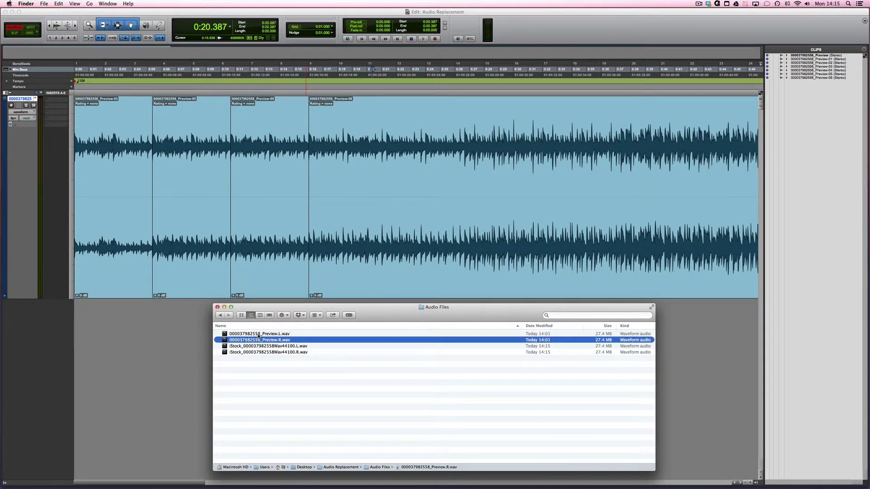
left_click(268, 334, "shift")
left_click(273, 347)
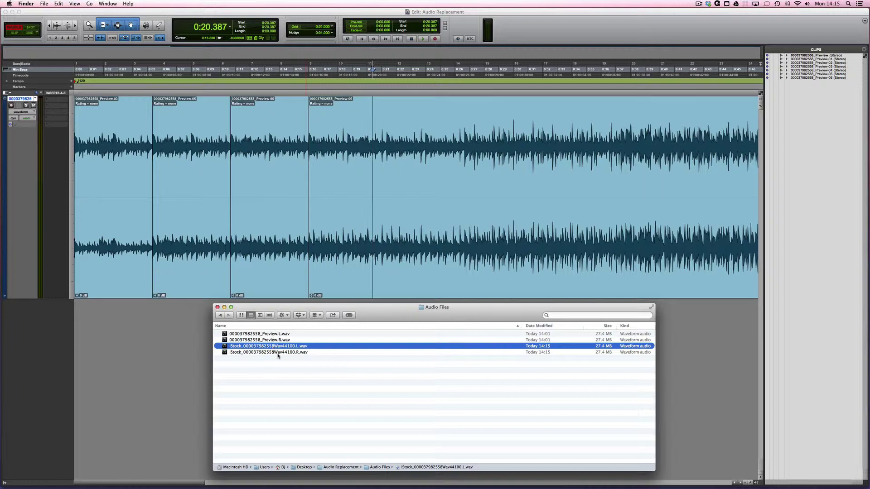
left_click(271, 340)
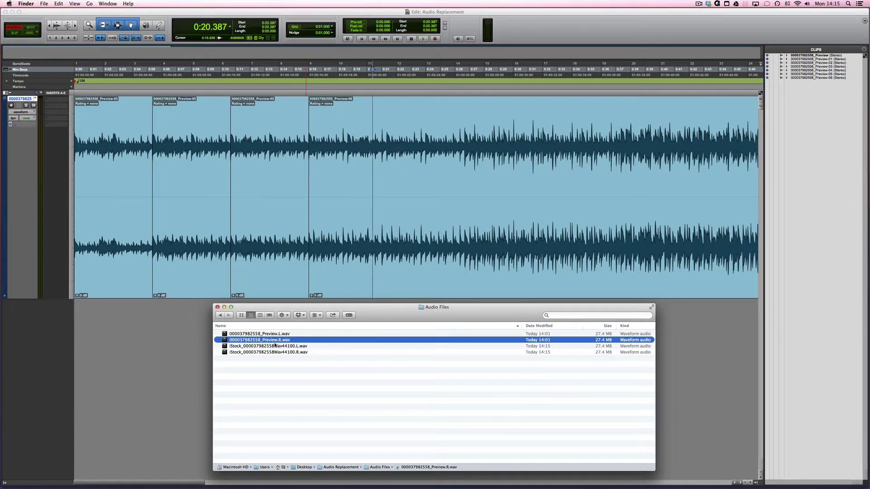
left_click(269, 347)
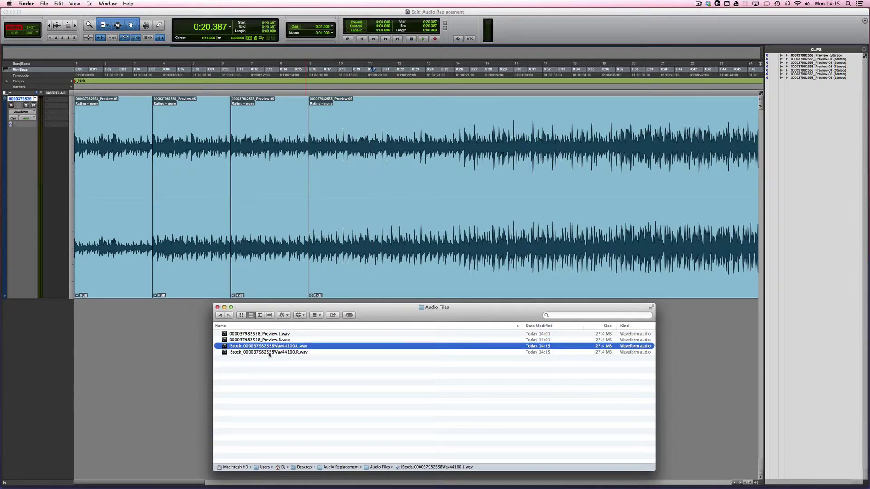
left_click(268, 353, "shift")
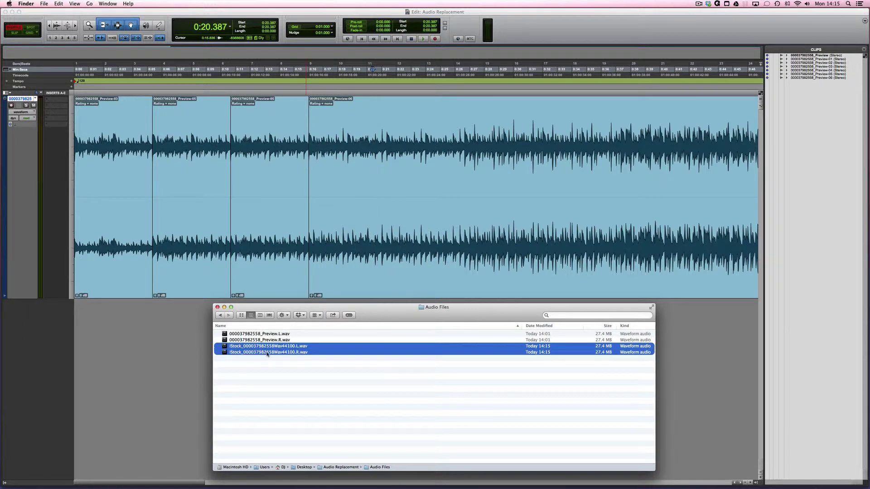
- Open a second Finder window on the Desktop in icon view, without the sidebar
left_click(44, 3)
left_click(63, 11)
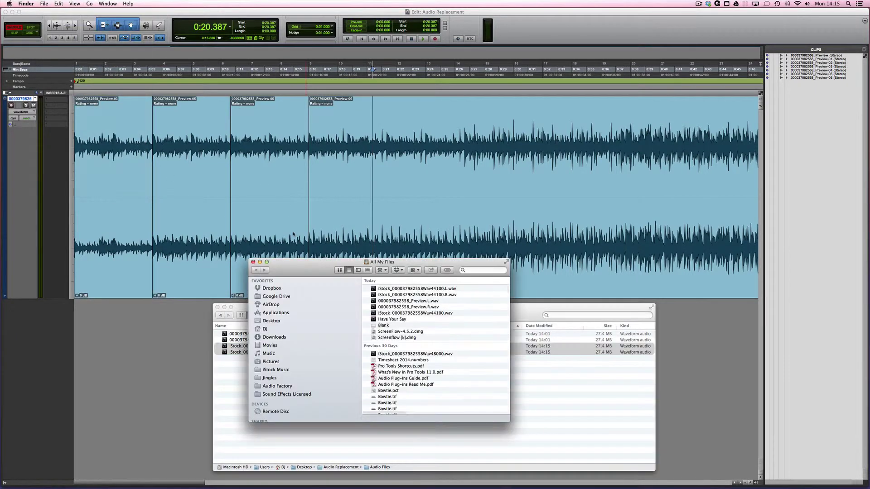
key("super+shift+d")
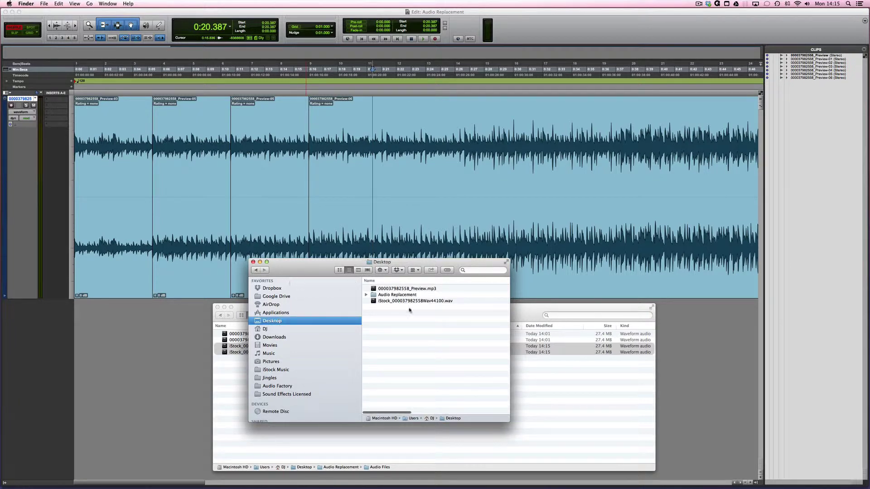
key("super+1")
key("super+alt+s")
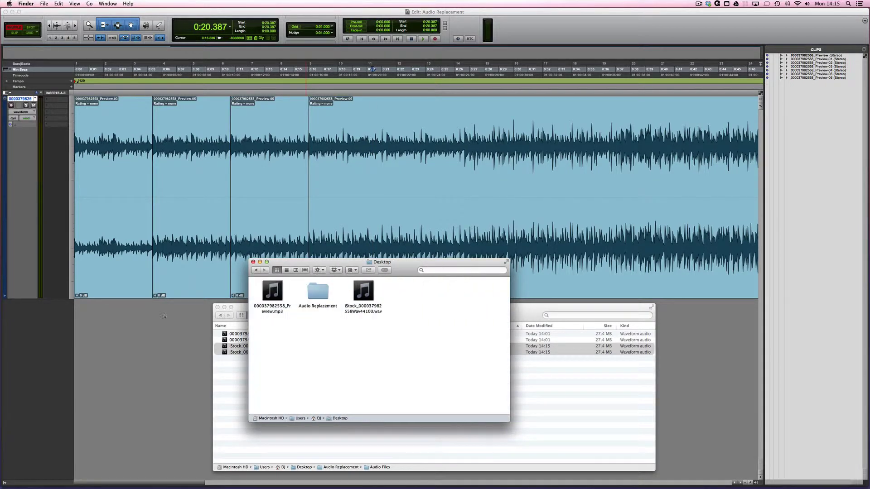
left_click_drag(278, 262, 429, 119)
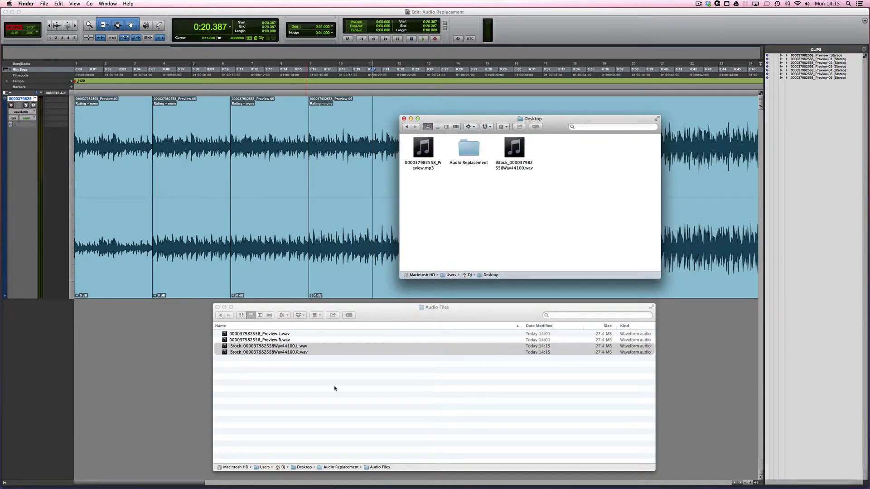
- Move both iStock WAVs to the Desktop and trash the preview mp3 and stereo iStock wav
left_click_drag(244, 351, 500, 239)
left_click(515, 165)
left_click(415, 167, "super")
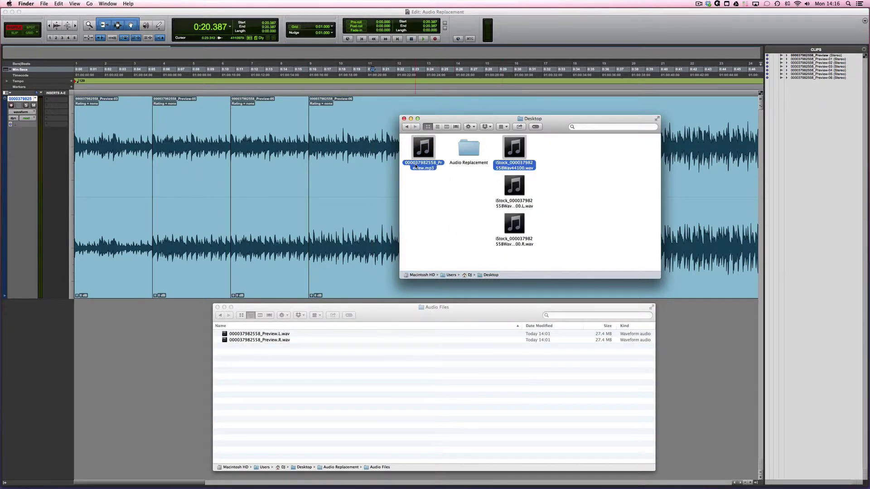
key("super+BackSpace")
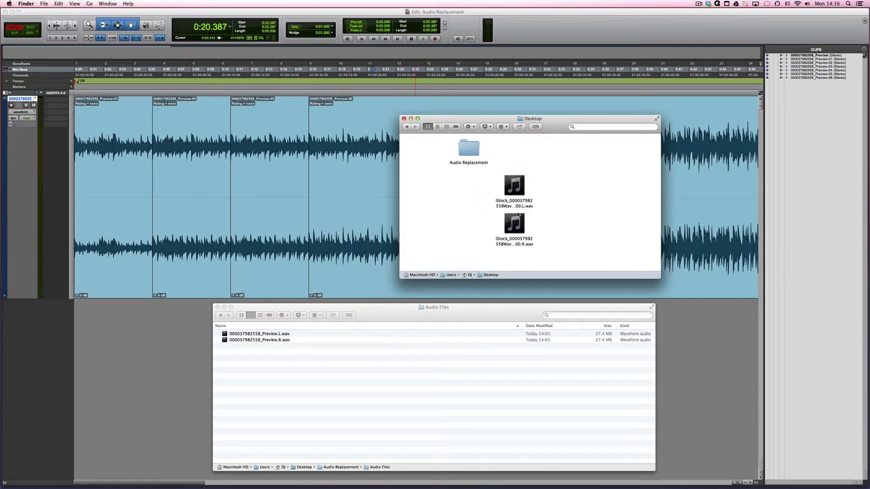
left_click_drag(503, 195, 435, 235)
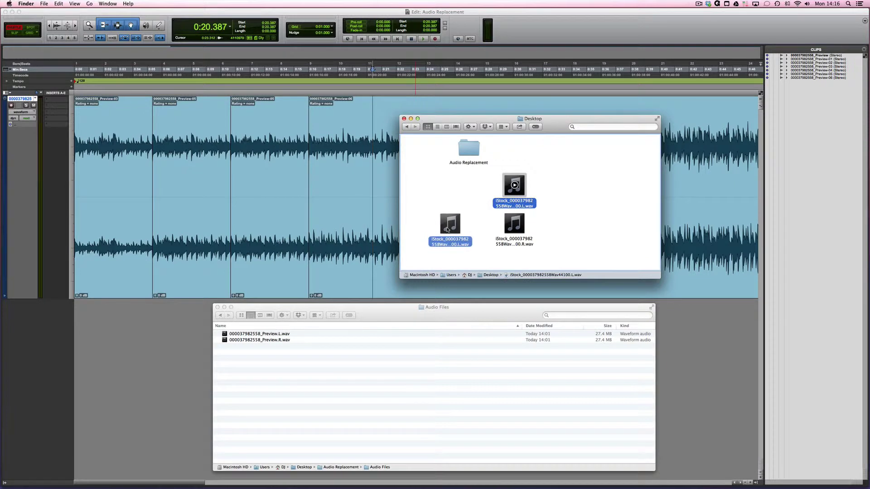
- Arrange the Audio Files and Desktop windows to compare the Preview and iStock WAV files
left_click(540, 188)
left_click(363, 307)
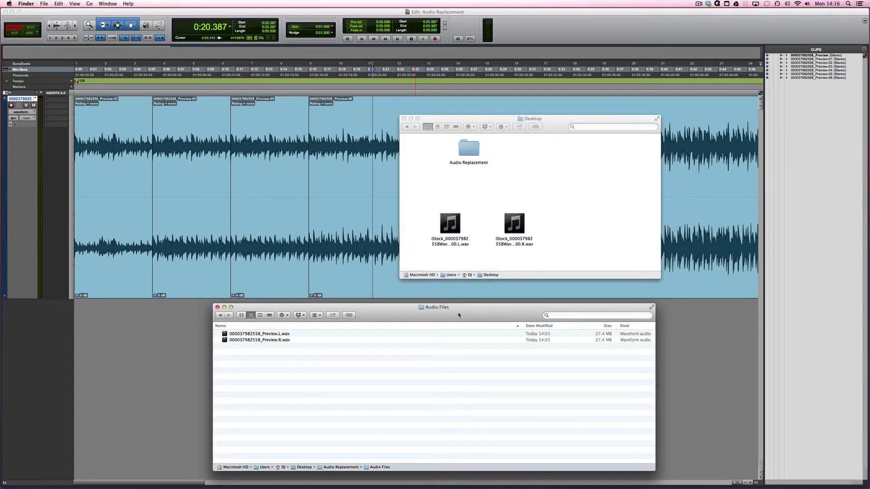
left_click_drag(363, 307, 351, 305)
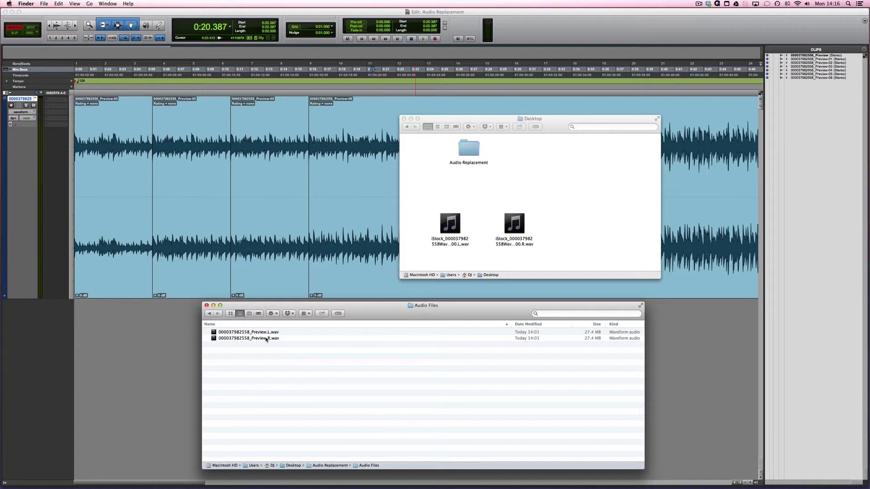
left_click(246, 339)
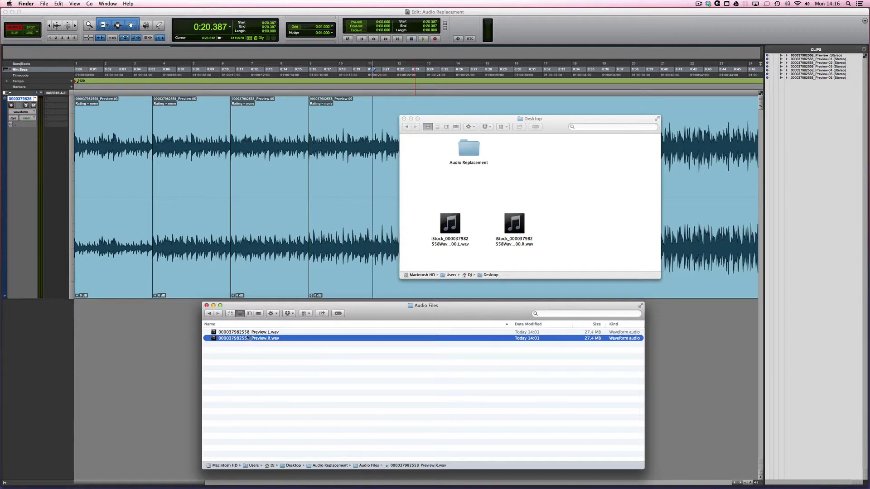
left_click(248, 332)
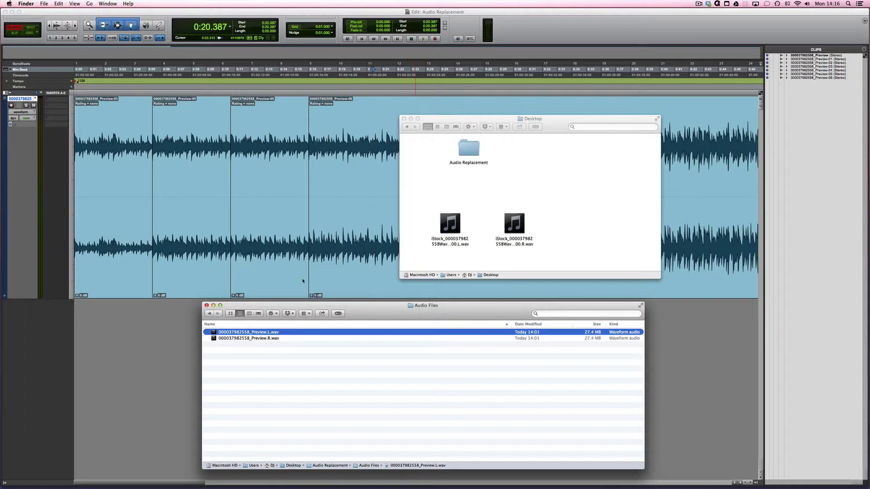
left_click_drag(271, 350, 267, 336)
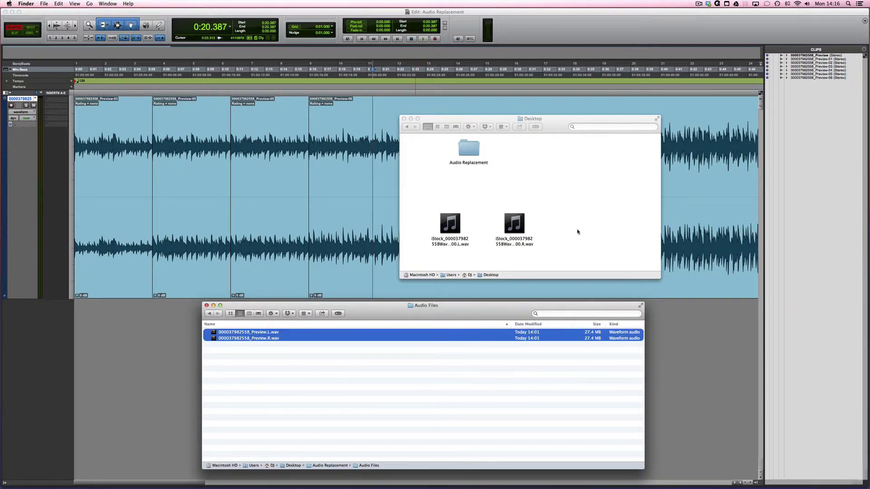
left_click_drag(577, 231, 403, 230)
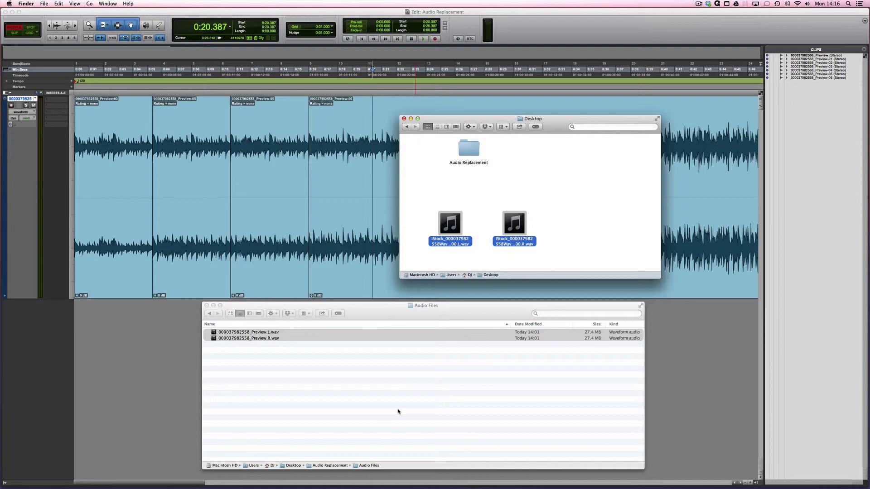
left_click(354, 365)
left_click(578, 209)
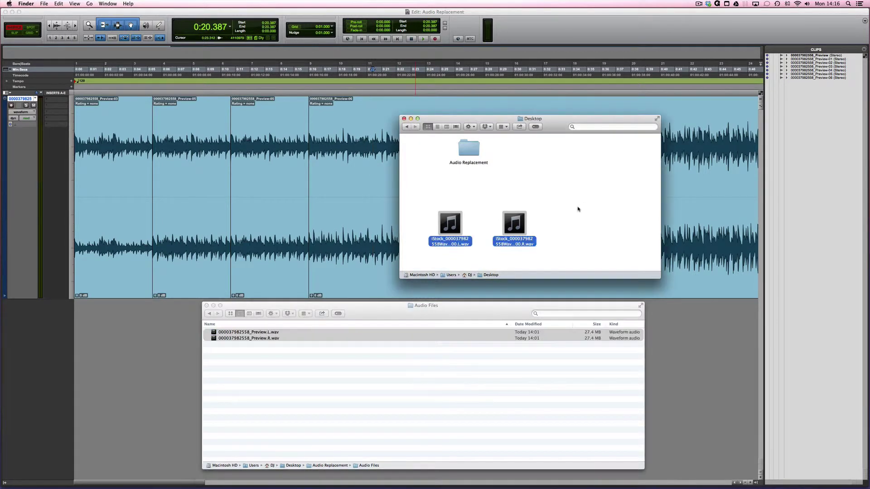
left_click(290, 366)
left_click(265, 373)
left_click(242, 333)
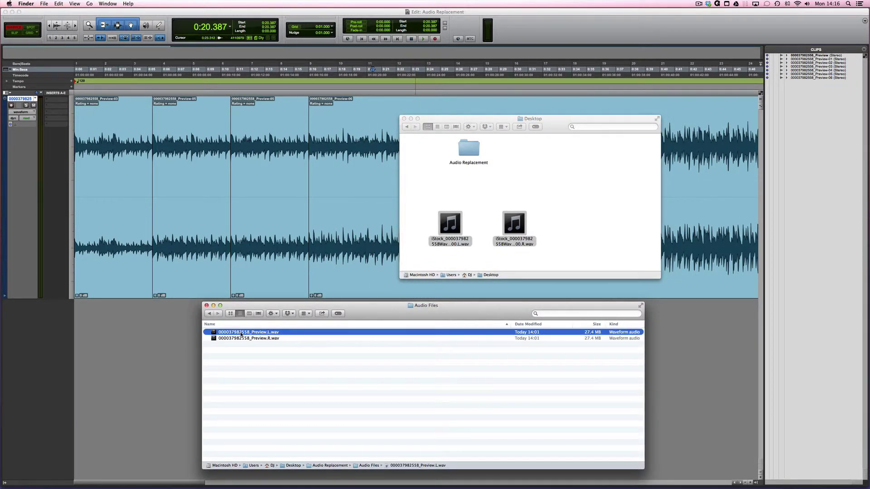
left_click(241, 333)
key("super+c")
left_click(466, 259)
left_click(459, 245)
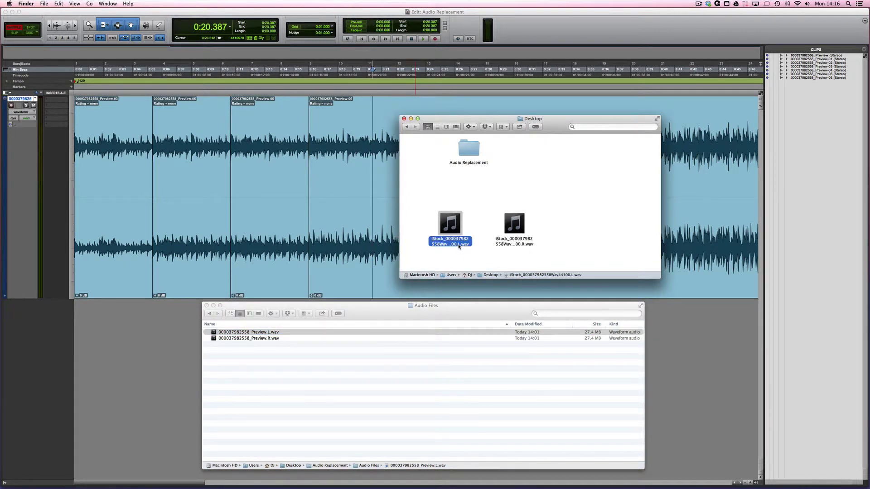
left_click(459, 246)
key("super+v")
key("Return")
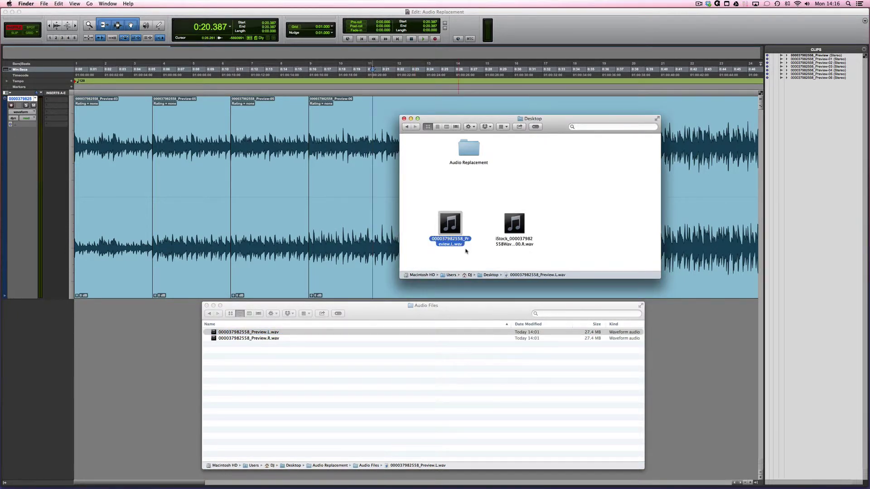
left_click(263, 342)
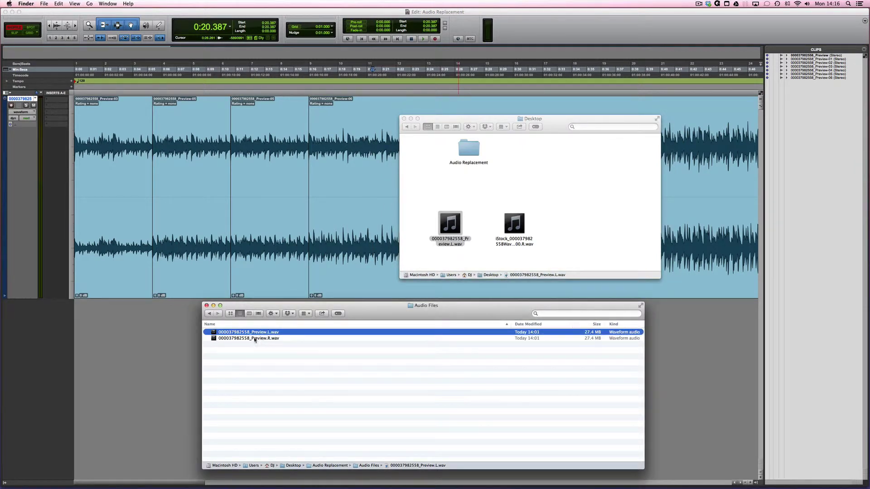
left_click(254, 339)
key("Return")
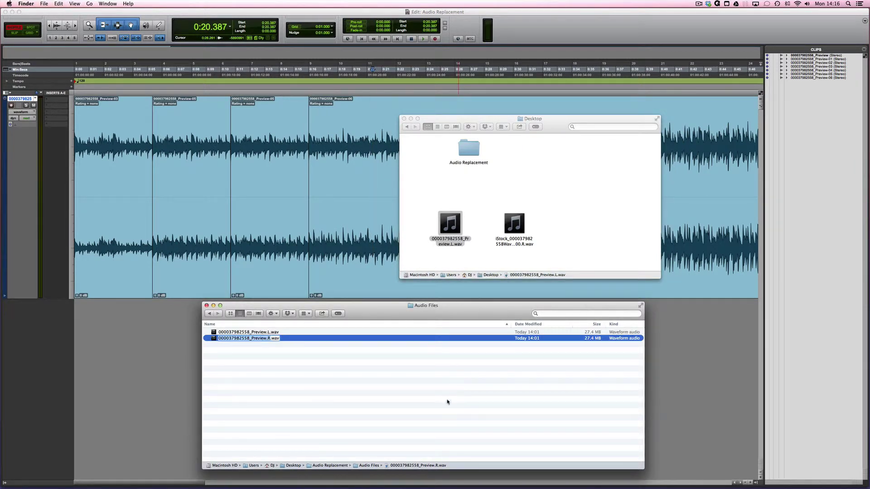
left_click(513, 244)
key("super+v")
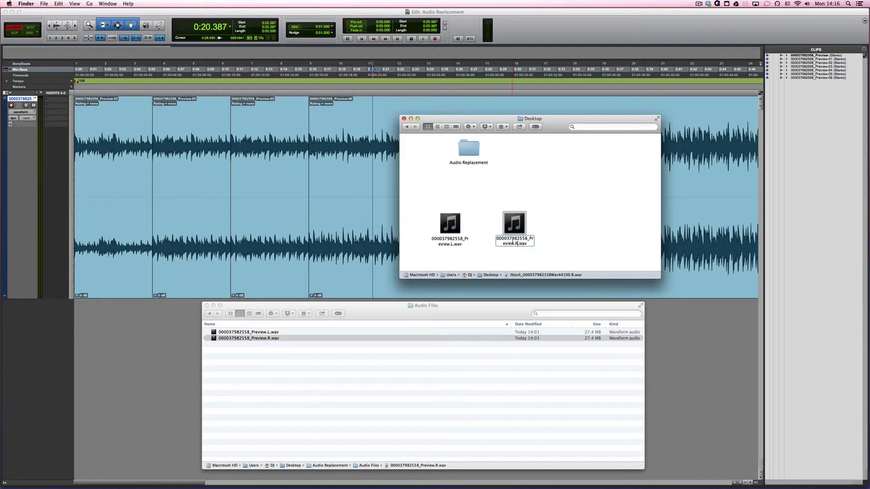
key("Return")
left_click(570, 243)
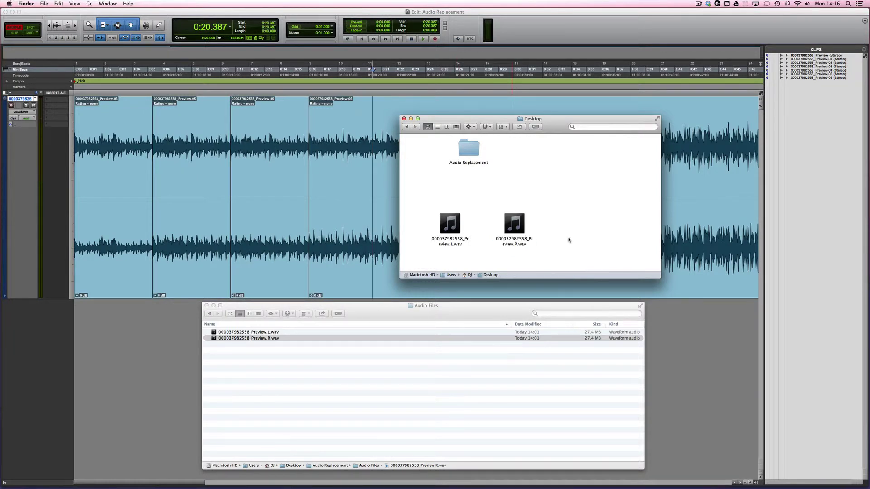
- Drag both renamed WAVs into Audio Files and replace the old Preview files, applying to all
left_click_drag(592, 249, 249, 370)
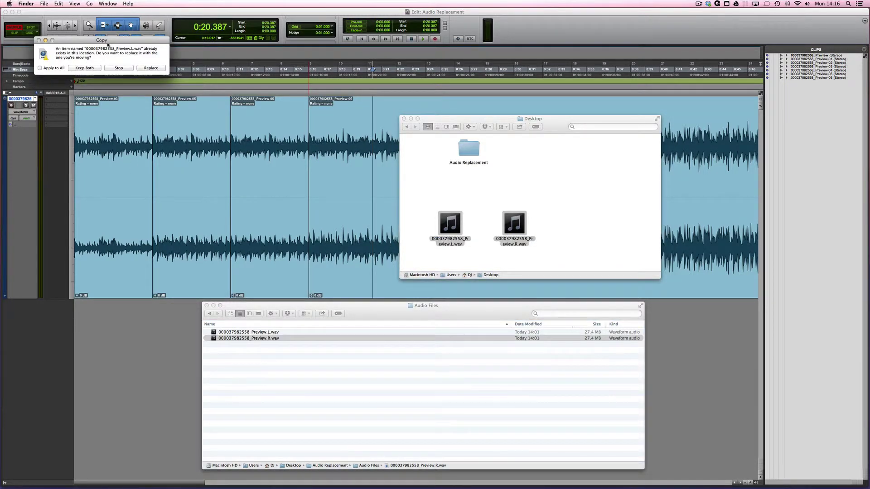
left_click_drag(107, 44, 402, 382)
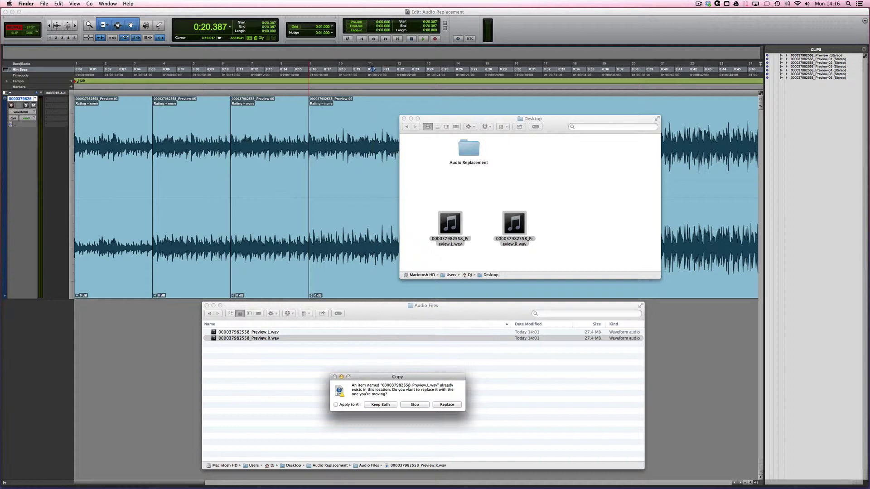
left_click(342, 406)
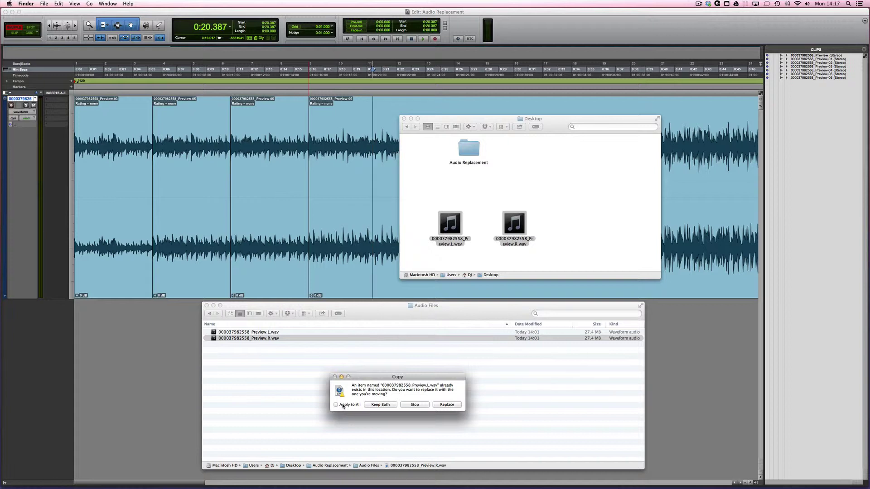
left_click(450, 406)
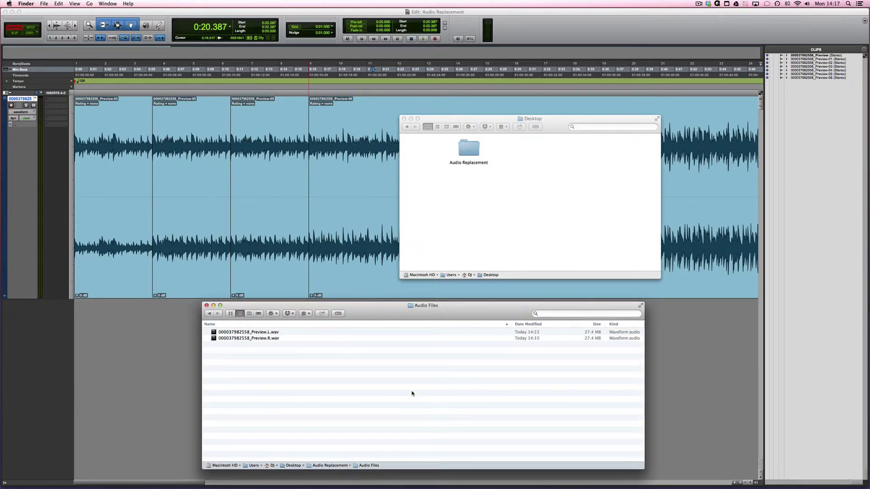
left_click(404, 119)
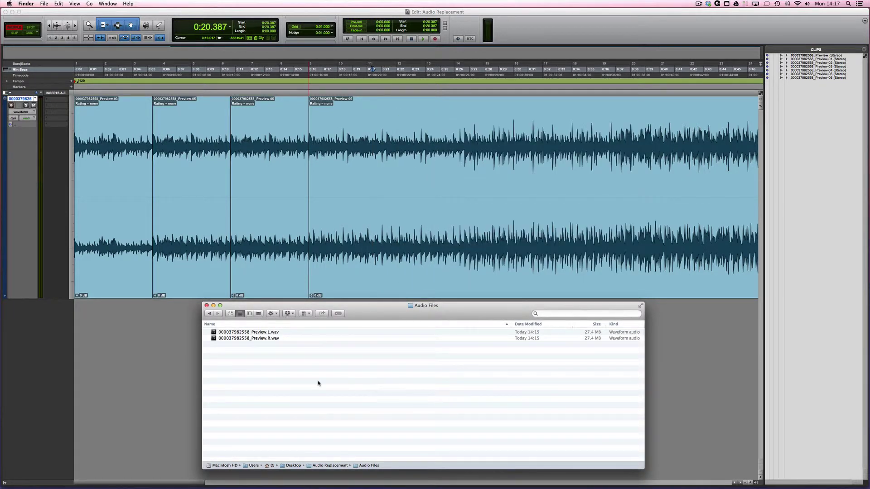
key("super+a")
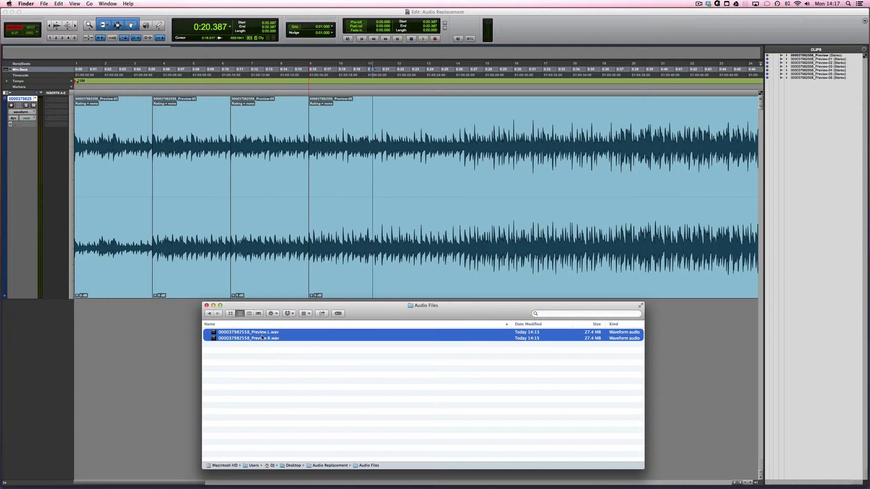
left_click(263, 366)
key("super+a")
left_click(261, 366)
key("Down")
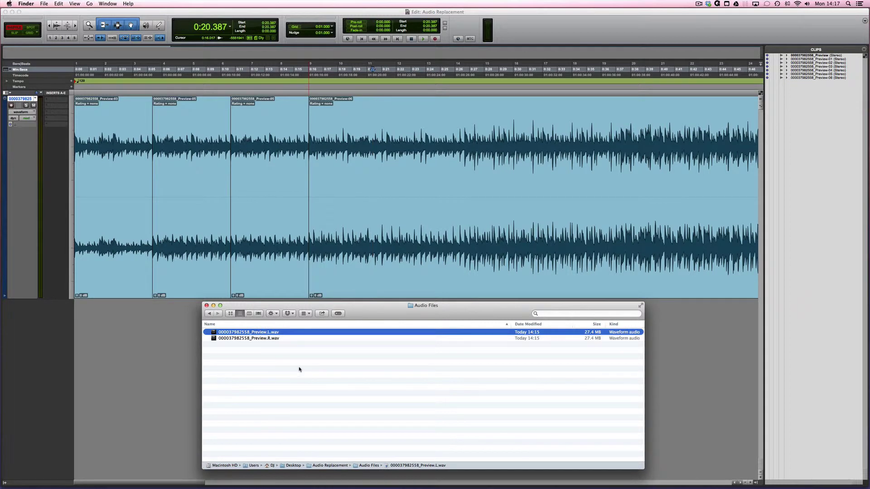
key("space")
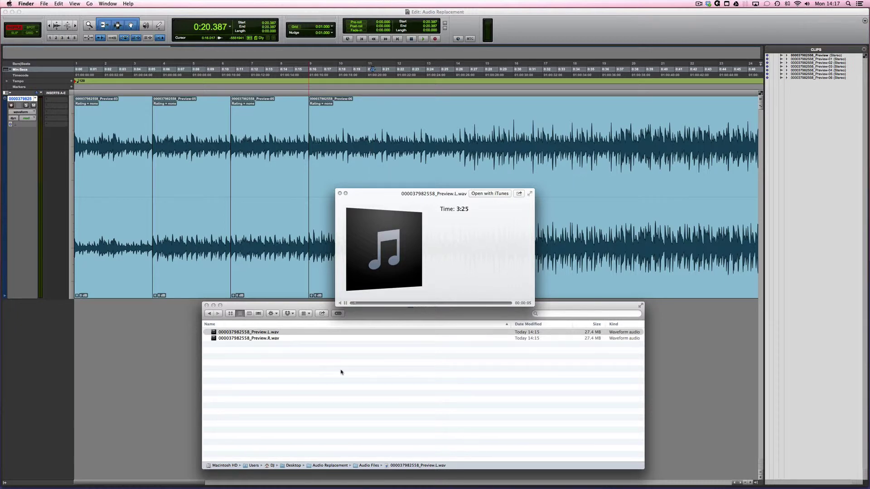
key("space")
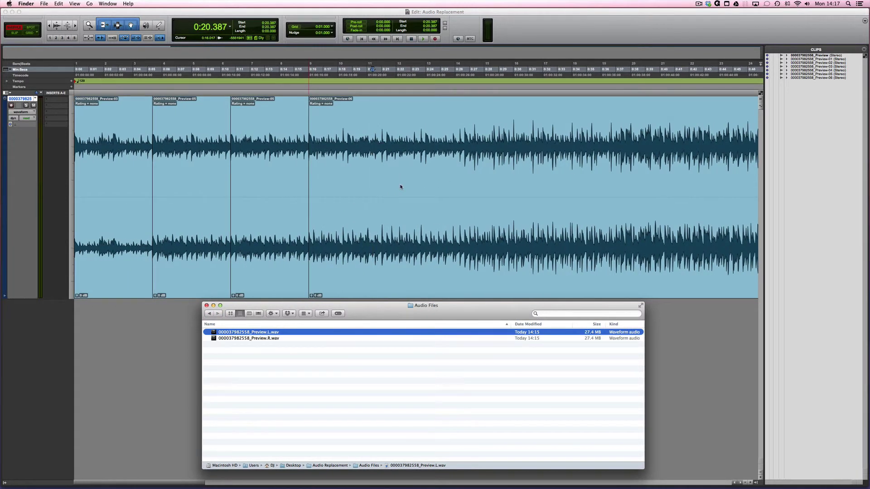
- Close the Audio Files window, play the opening of the edit, then close the session
left_click(207, 306)
left_click(210, 347)
key("Return")
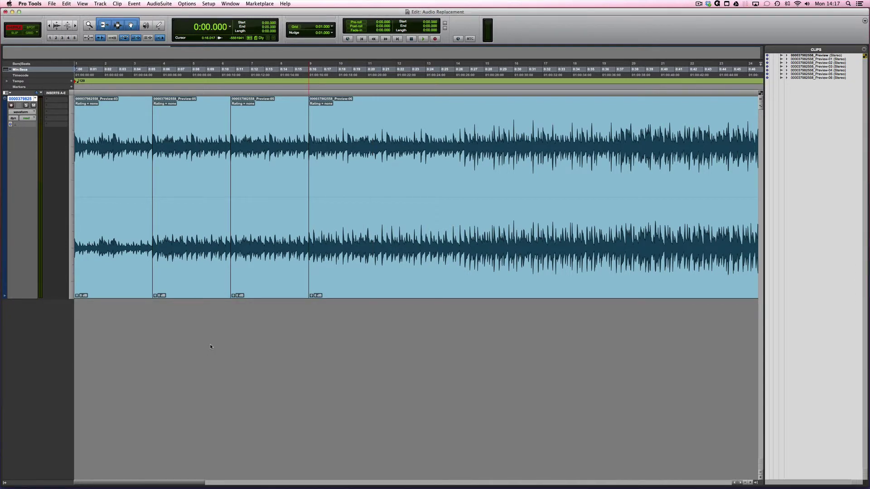
key("space")
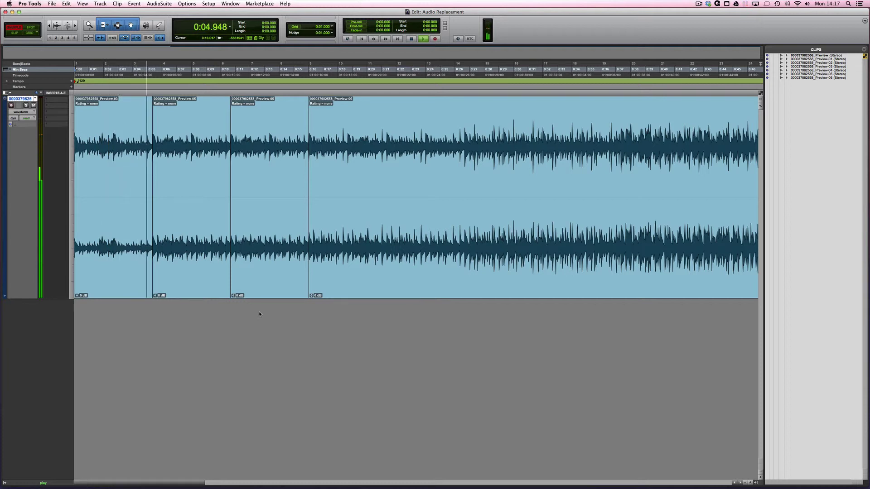
key("space")
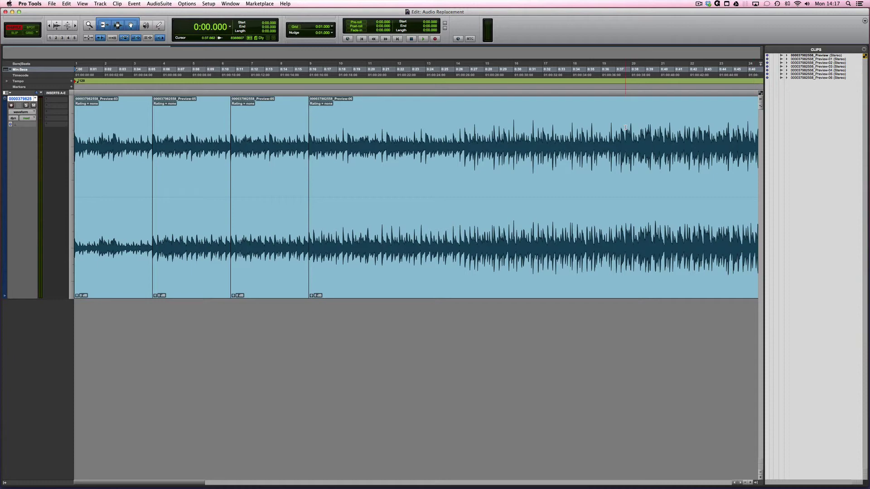
key("super+shift+w")
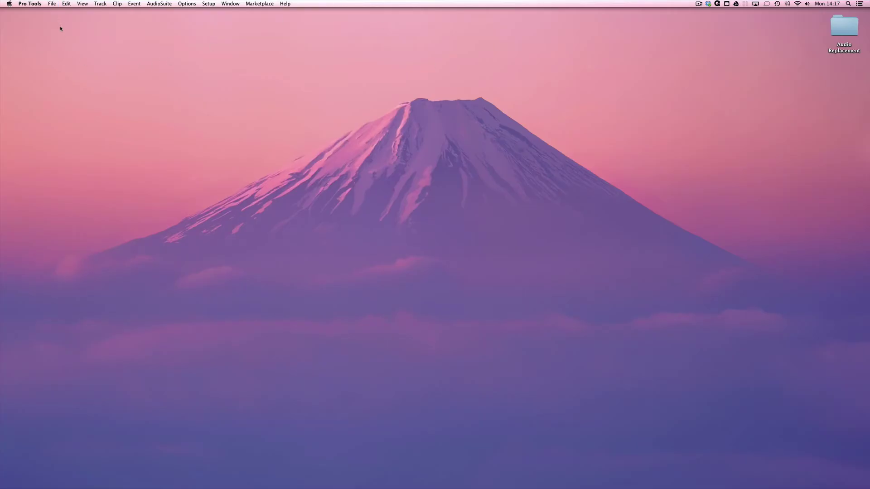
- Reopen Audio Replacement Start.ptx from the recent sessions list
left_click(52, 4)
mouse_move(66, 24)
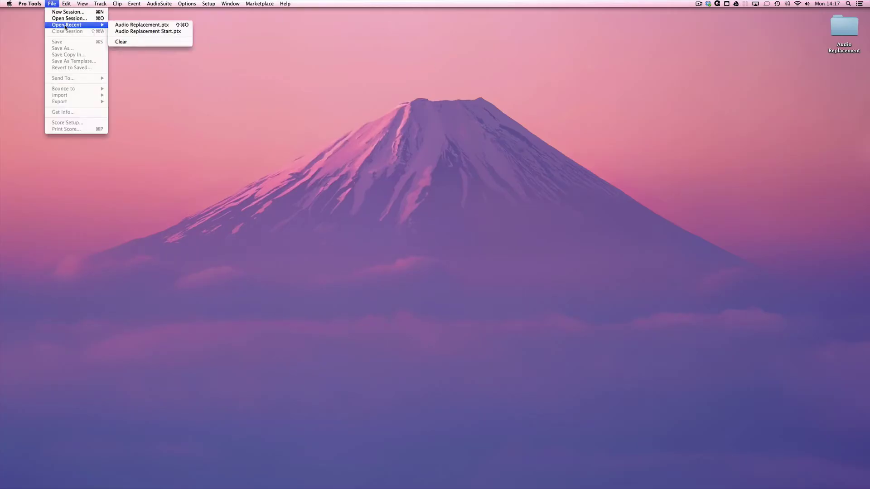
left_click(165, 31)
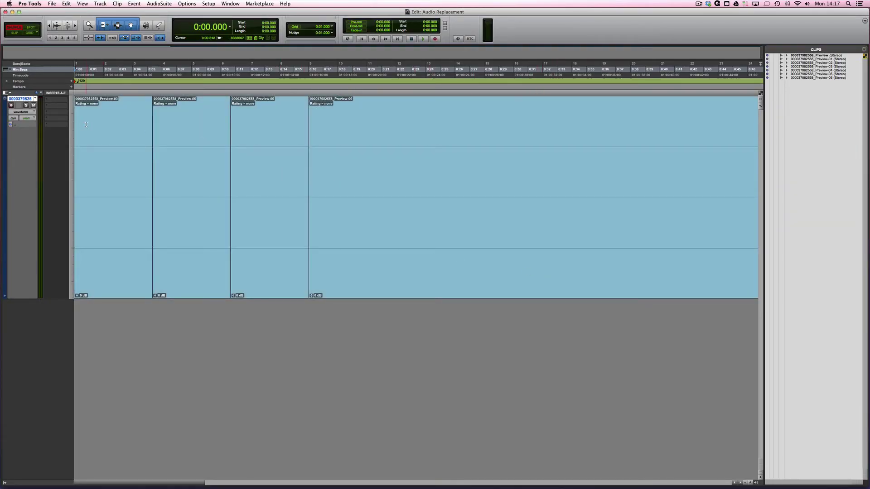
- Check the Preview-06 and Preview-03 clips, then play the session from the start to 0:11.835
left_click(405, 271)
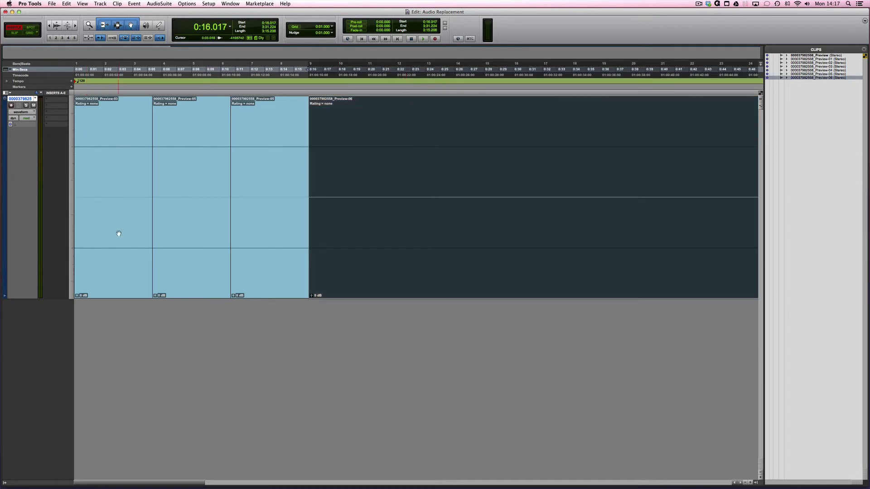
left_click(127, 272)
left_click(127, 273)
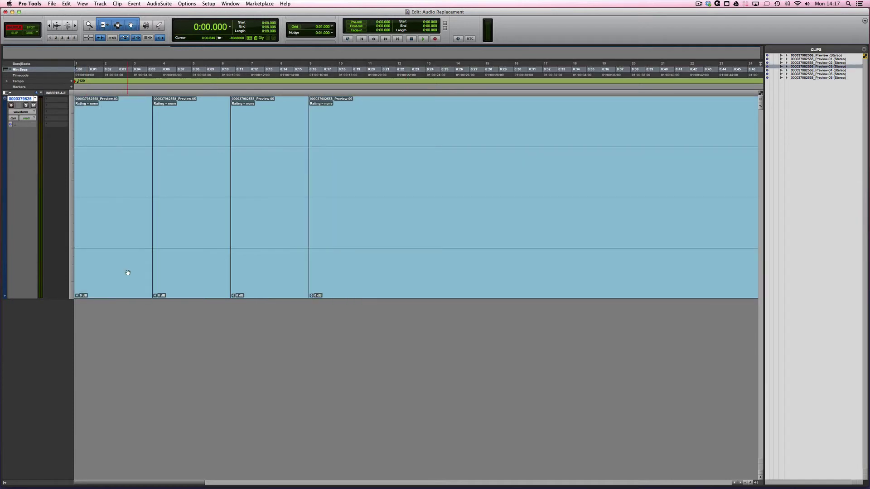
left_click(128, 272)
left_click(128, 273)
key("space")
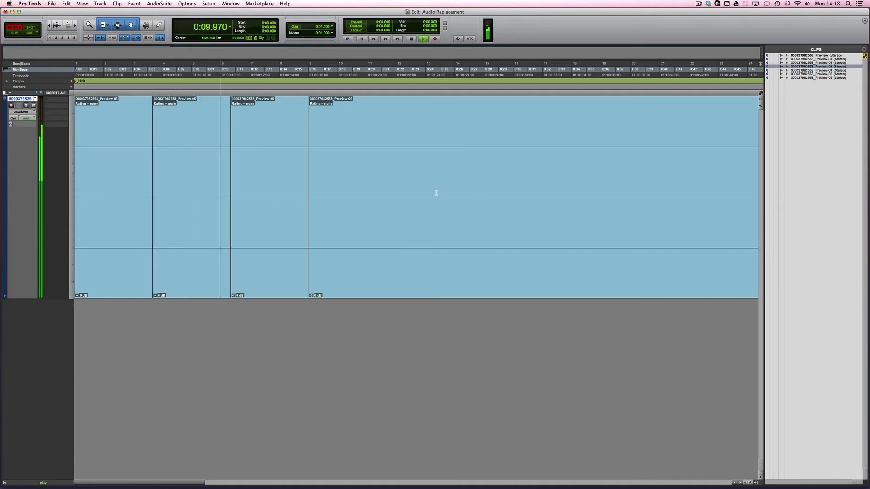
key("space")
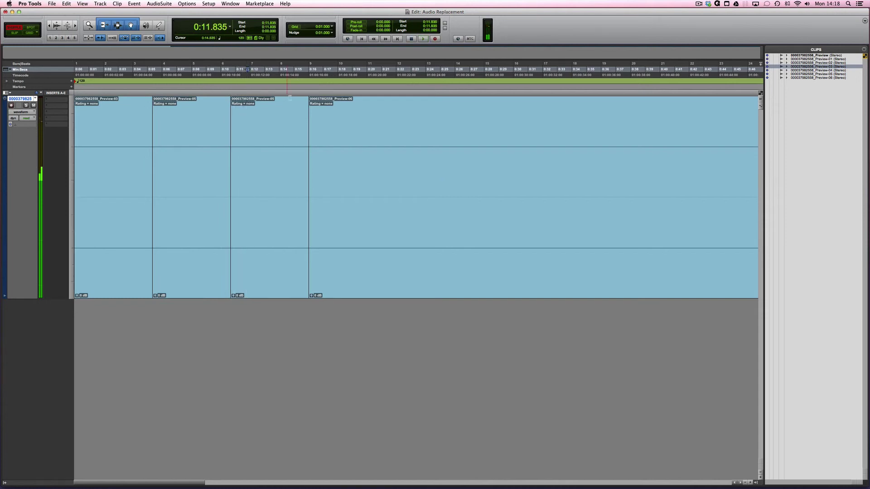
- Calculate waveforms for both Audio Replacement session audio files from a new Workspace
left_click(229, 3)
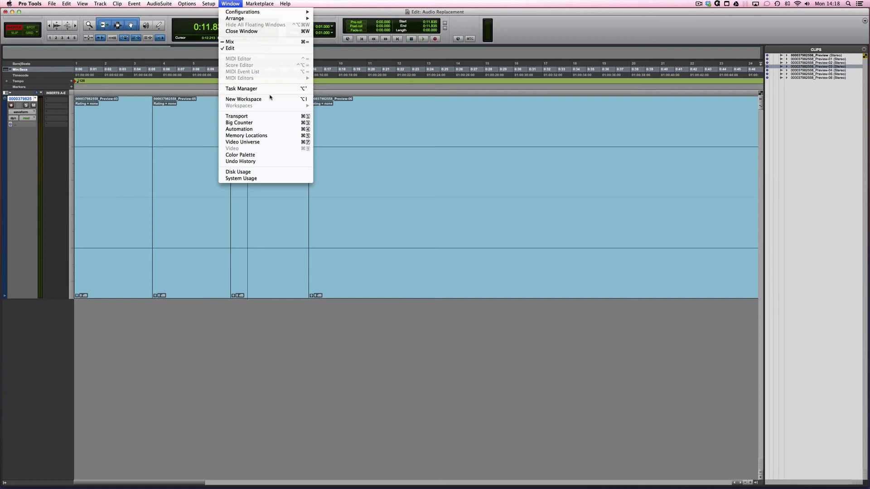
left_click(297, 99)
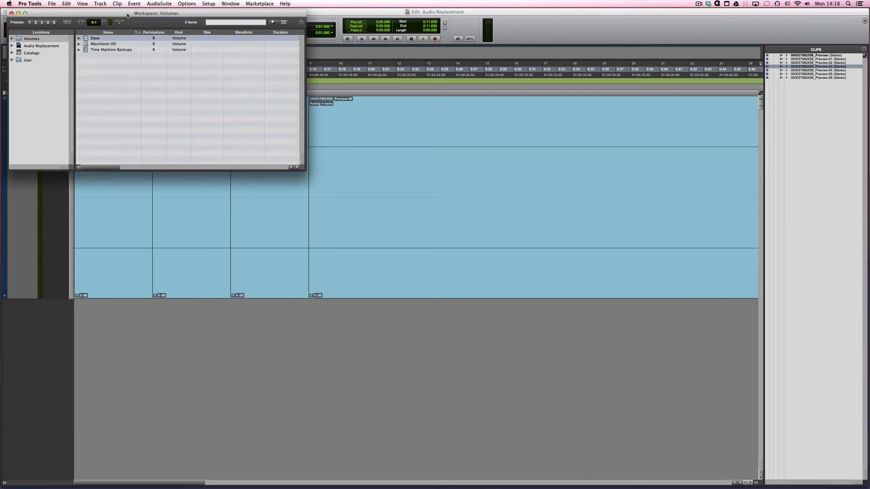
left_click(283, 246)
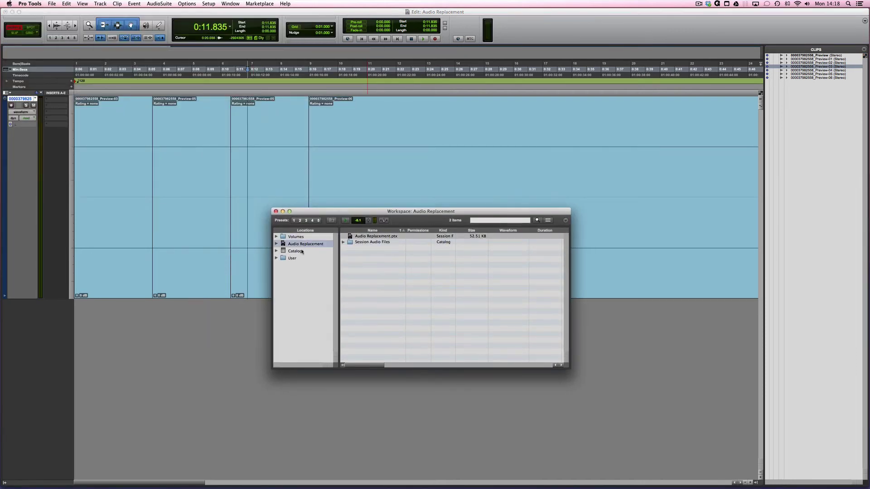
double_click(353, 242)
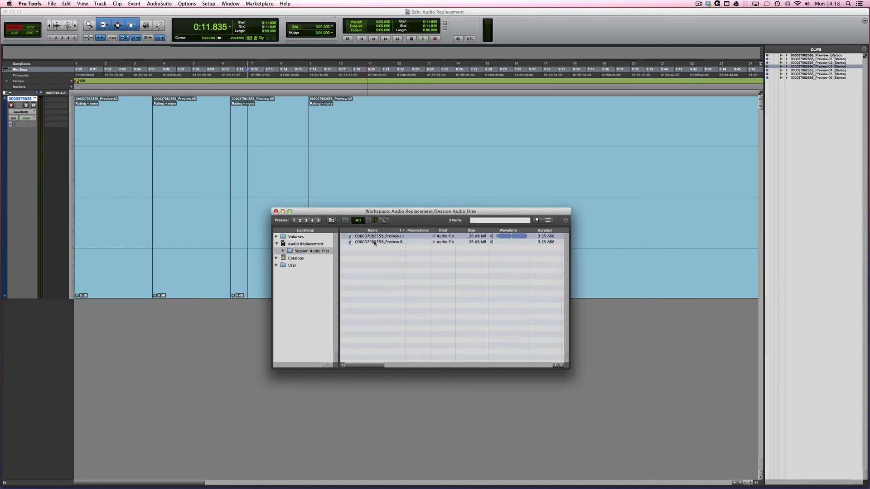
left_click(375, 242, "shift")
right_click(376, 243)
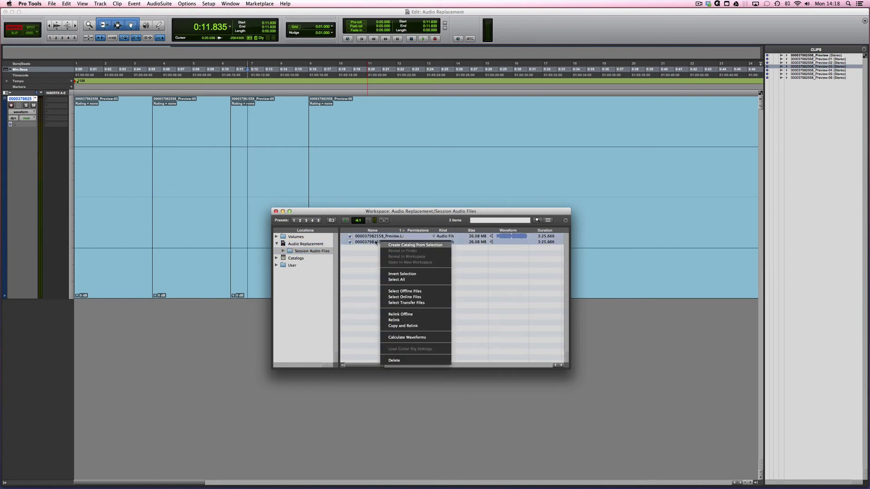
left_click(438, 340)
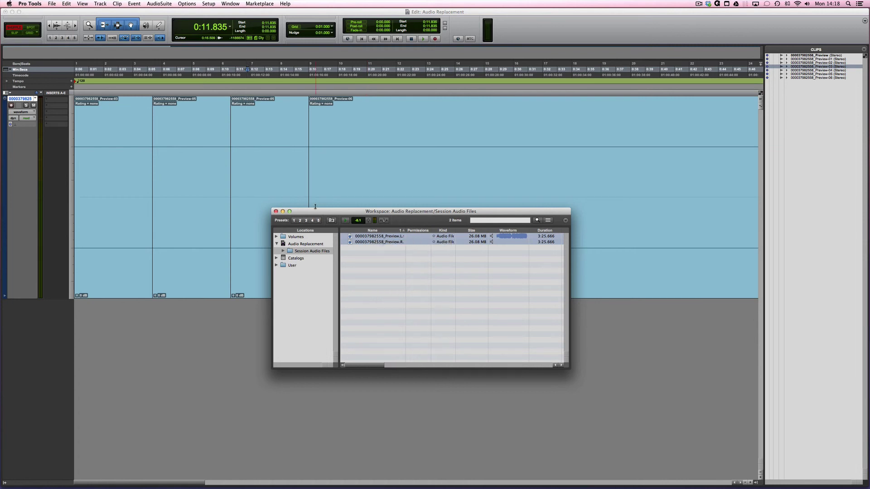
left_click(276, 212)
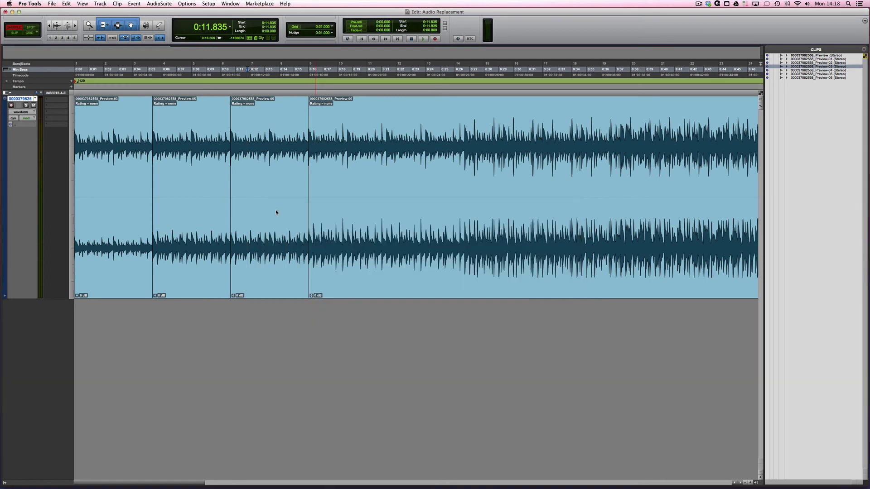
- Hide the clips list, fit the session in view, and play it back to check the audio
left_click(754, 484)
key("alt+a")
key("Return")
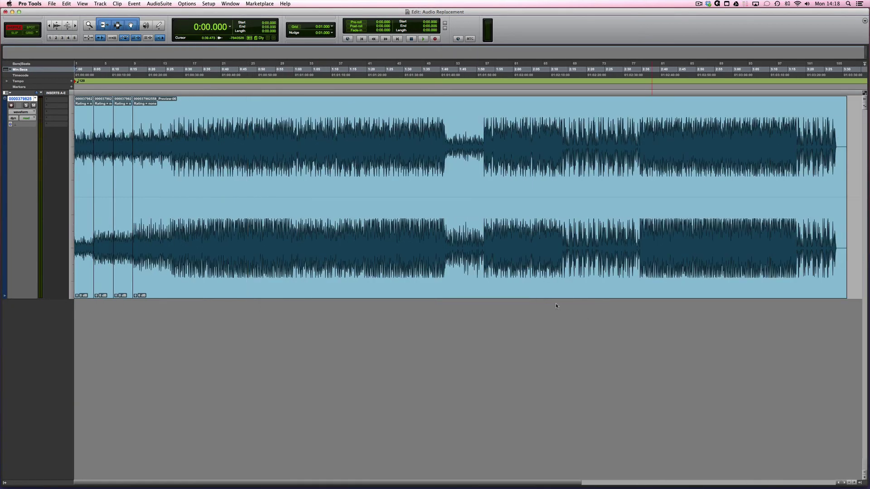
key("ctrl+bracketright")
key("ctrl+bracketright")
key("space")
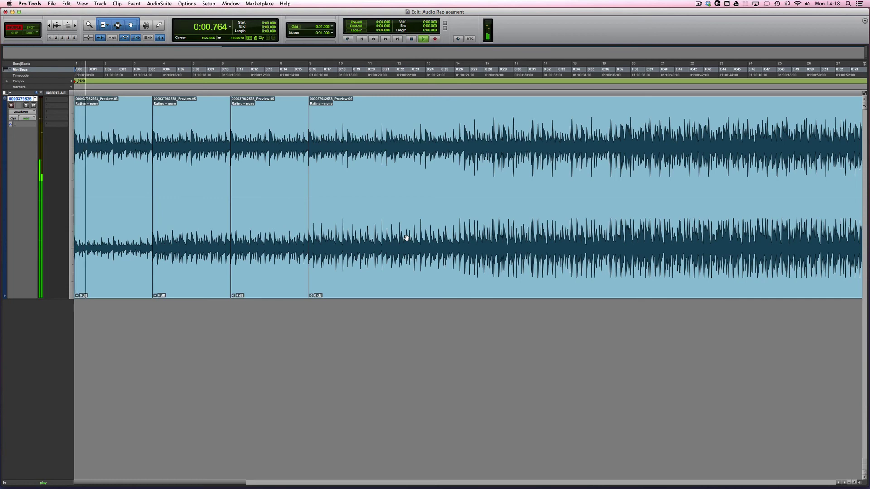
key("space")
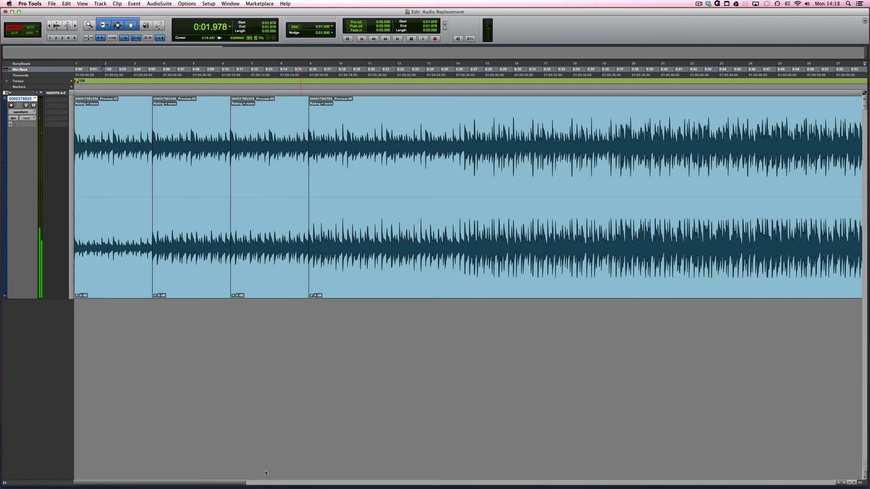